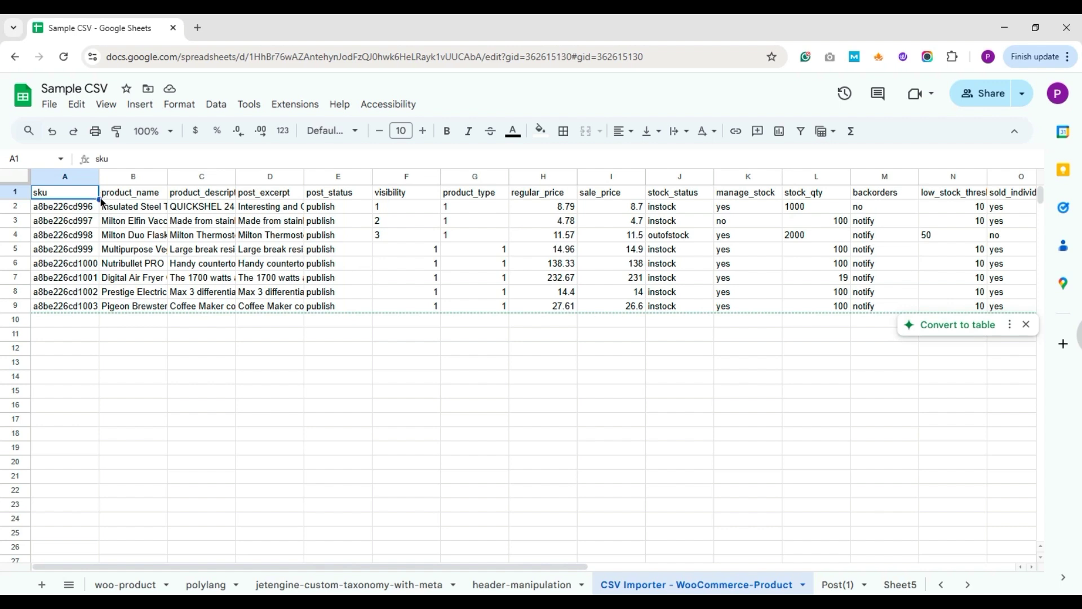
Review the sheet's sku, product name, description, excerpt, status, visibility and product_type columns
key("Right")
key("Right")
key("Right")
key("Right")
key("Right")
key("Right")
key("Right")
key("Right")
key("Right")
key("Right")
key("Right")
key("Right")
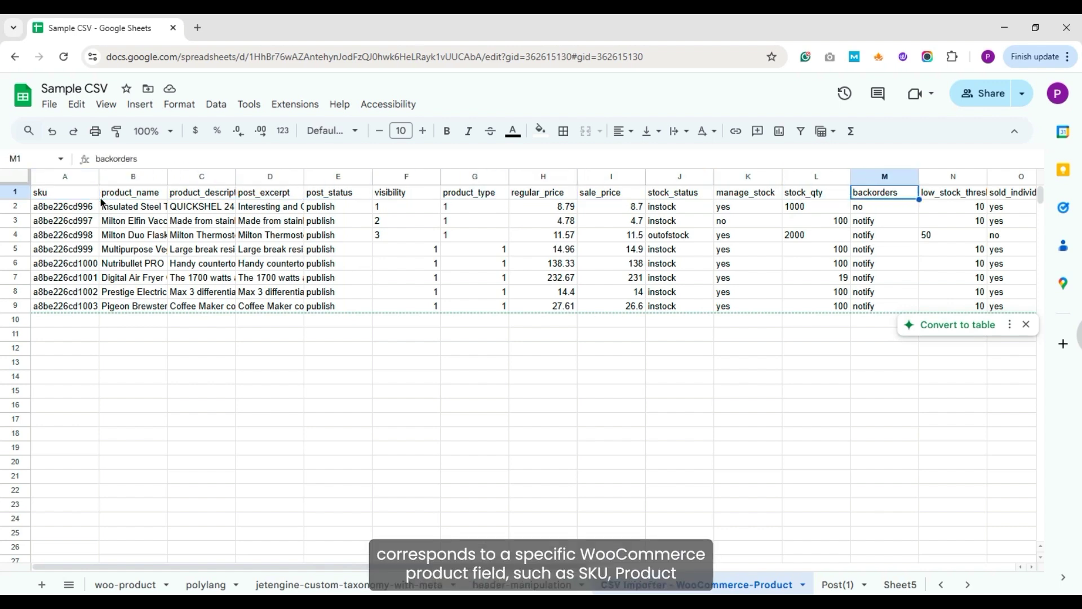
key("Home")
key("Down")
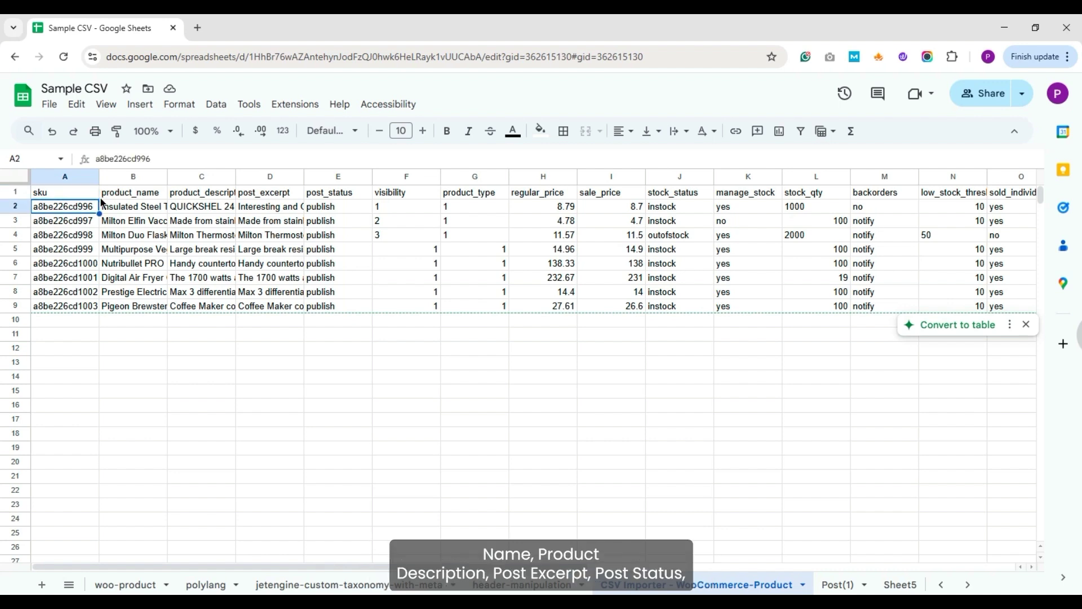
key("Up")
key("Right")
key("Down")
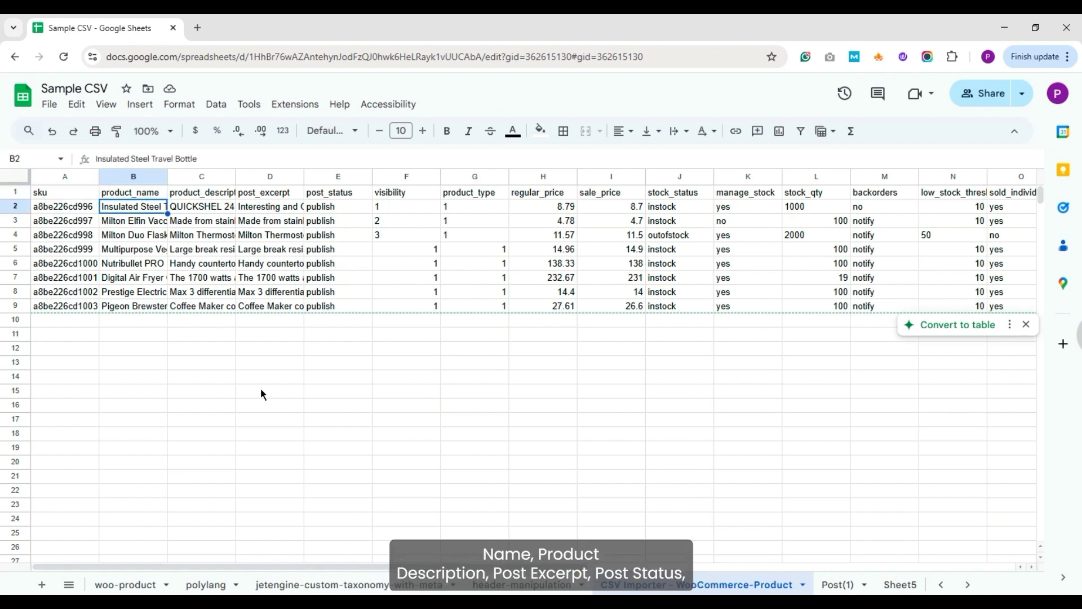
key("Up")
key("Right")
key("Down")
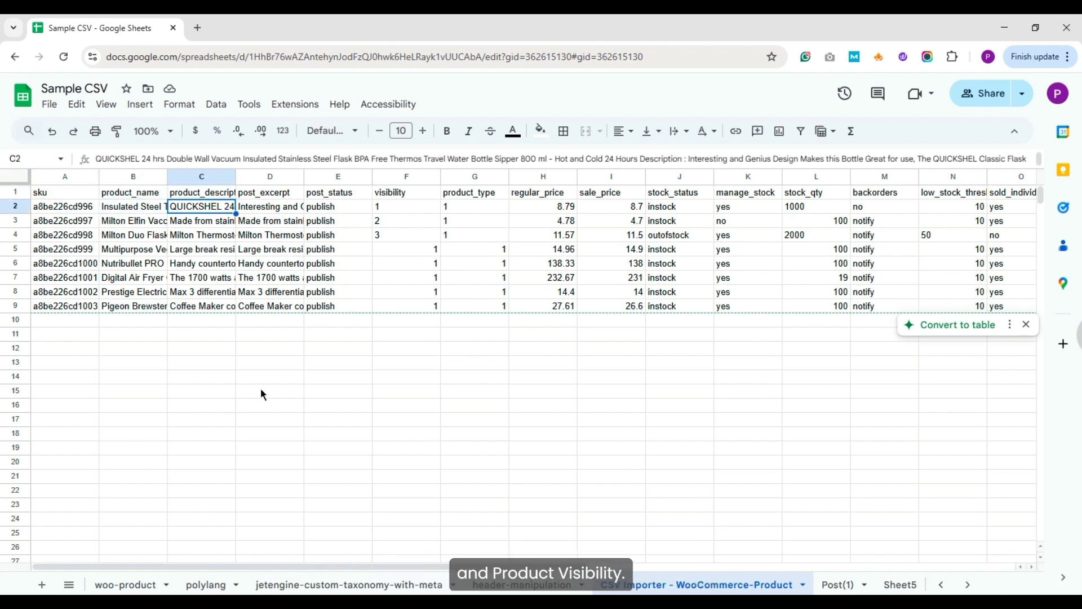
key("Up")
key("Right")
key("Down")
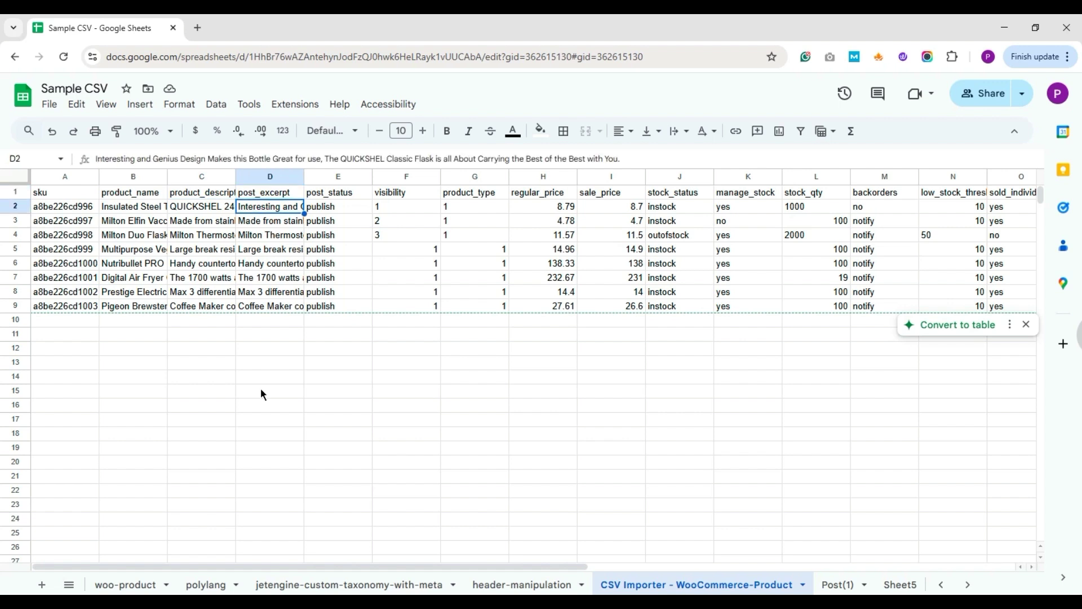
key("Up")
key("Right")
key("Down")
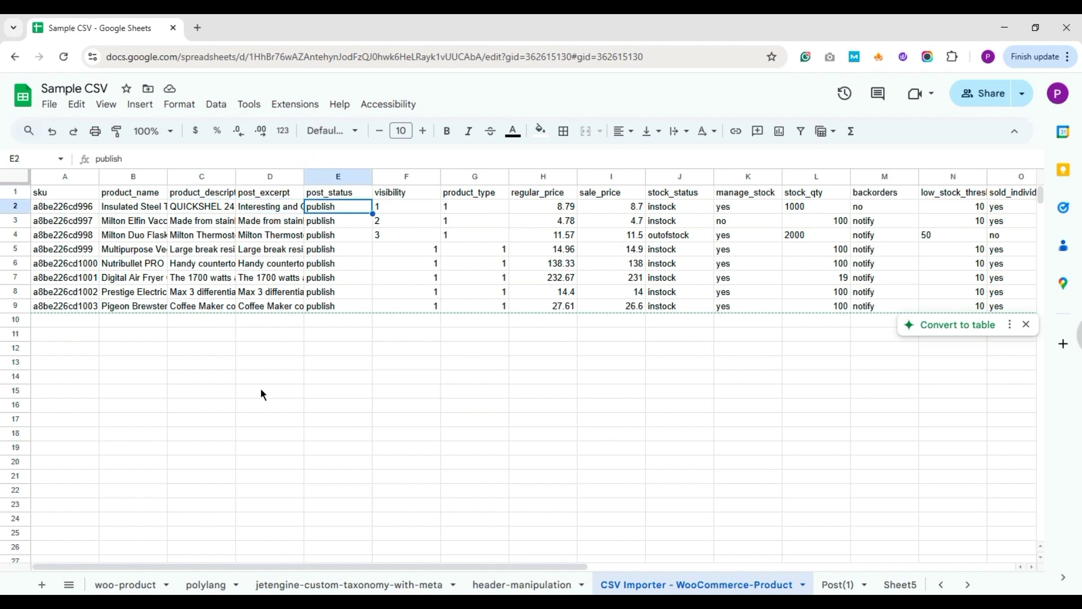
key("Up")
key("Right")
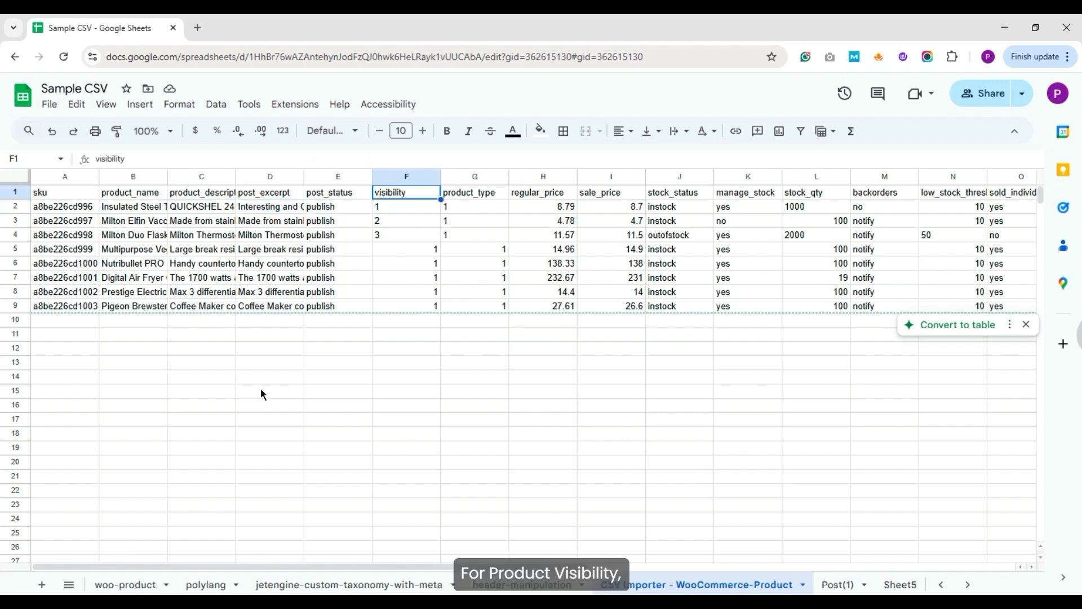
key("Down")
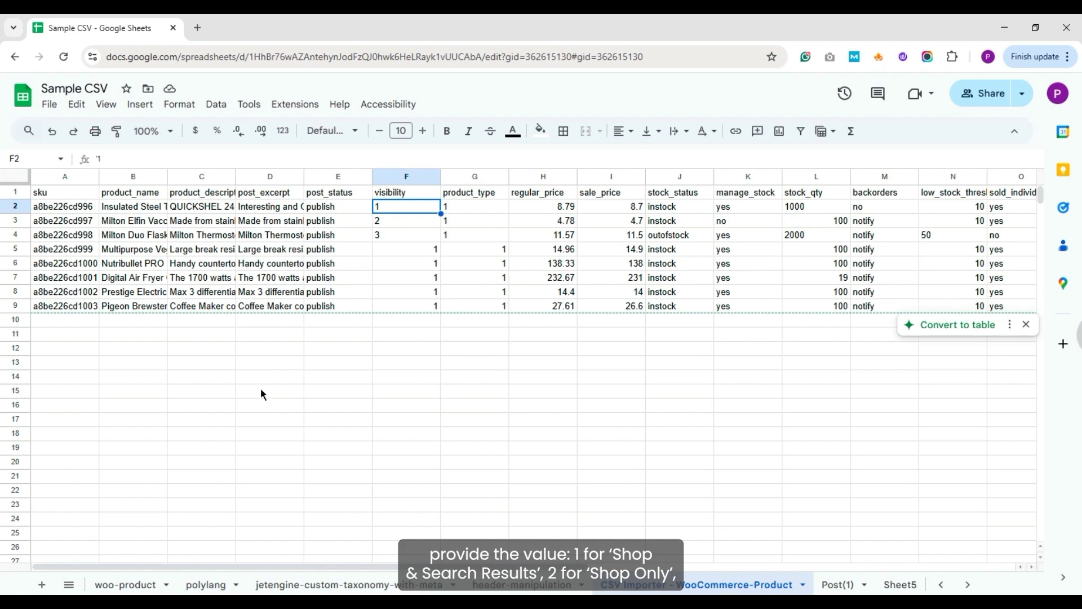
key("Down")
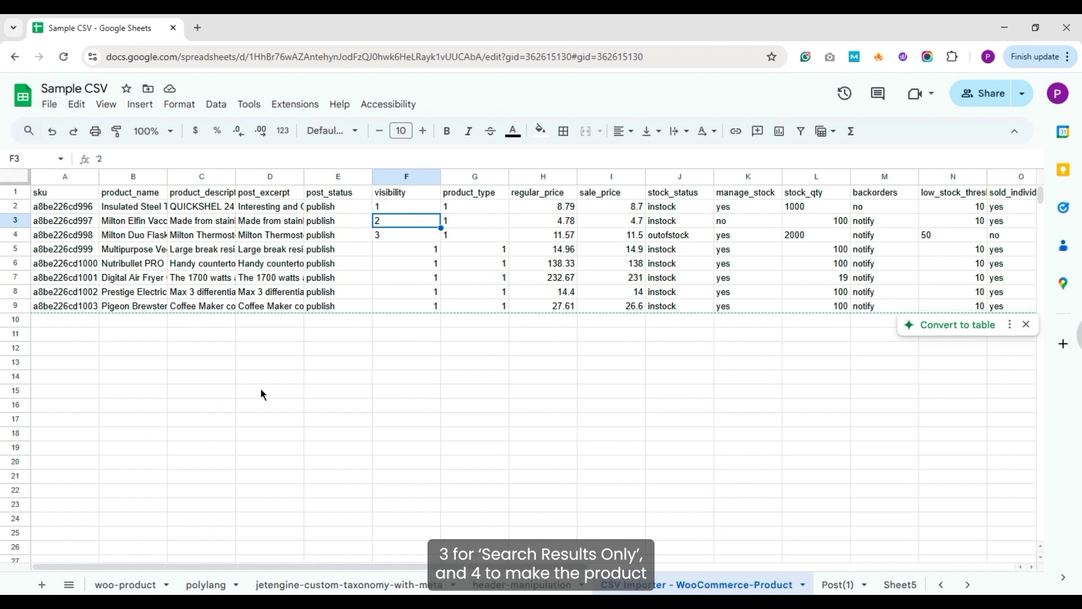
key("Down")
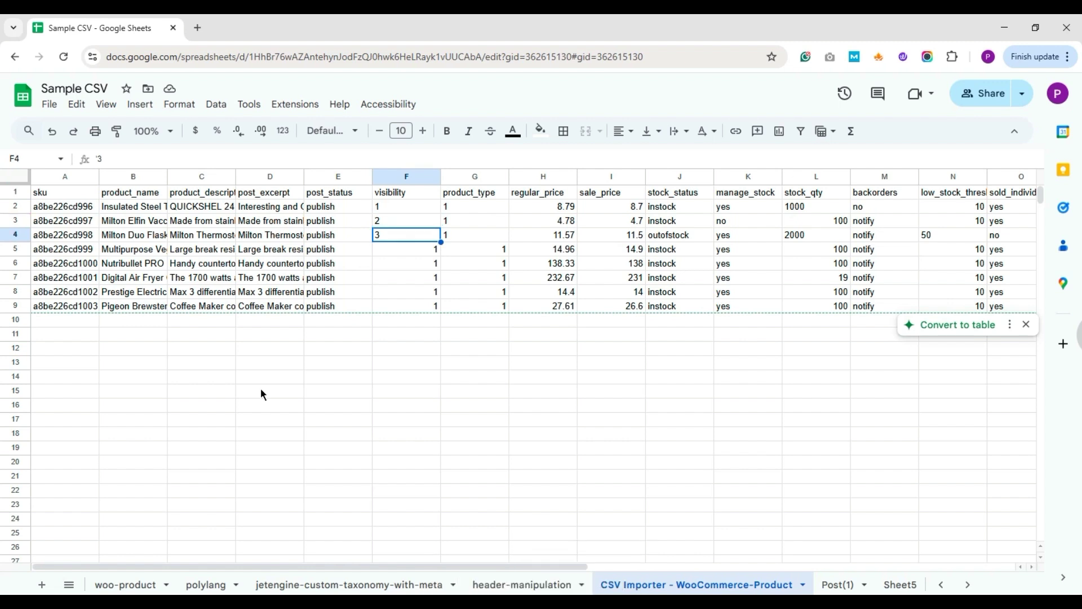
key("Up")
key("Up")
key("Up")
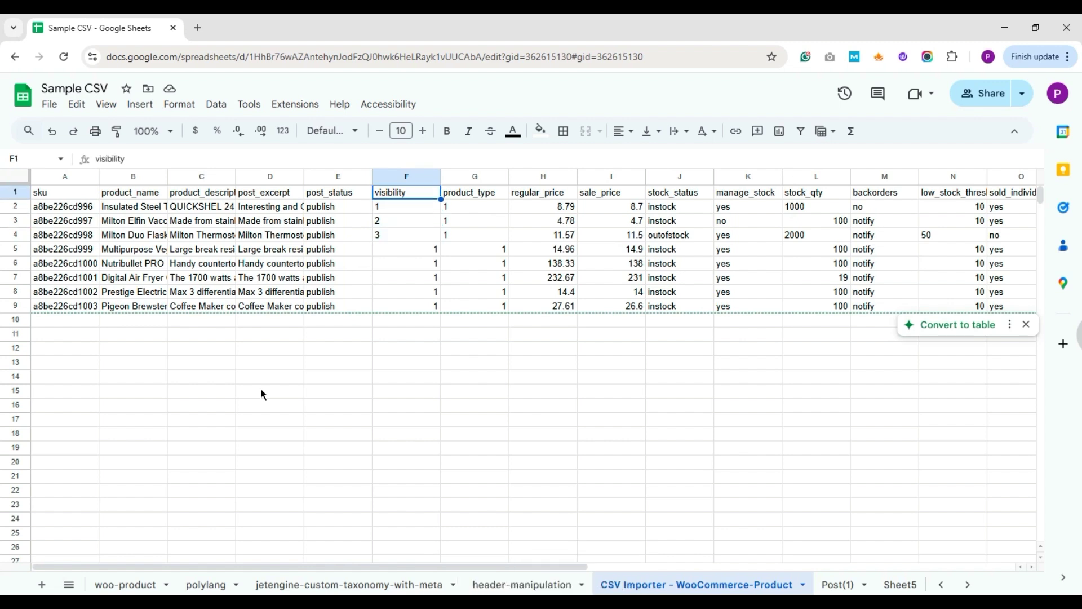
key("Right")
key("Down")
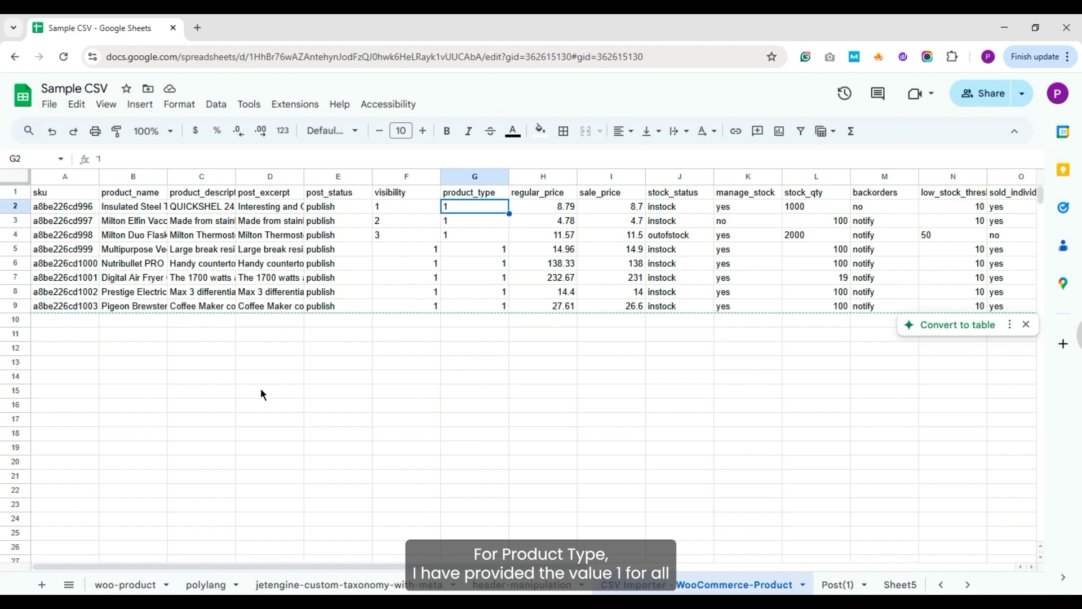
key("Down")
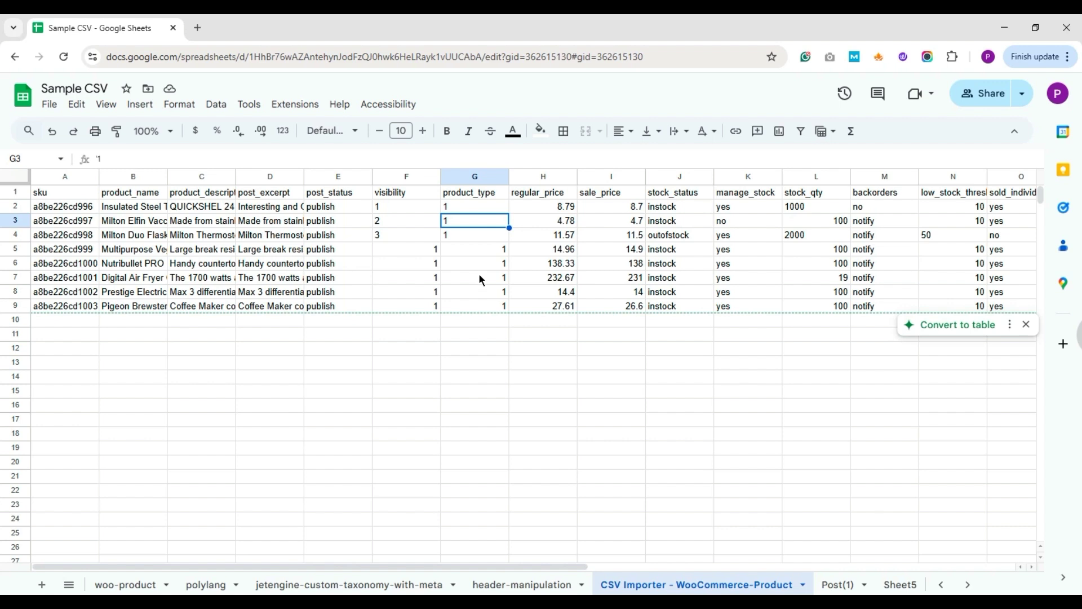
Check the price, stock, dimension, purchase note, category and tag columns
key("Up")
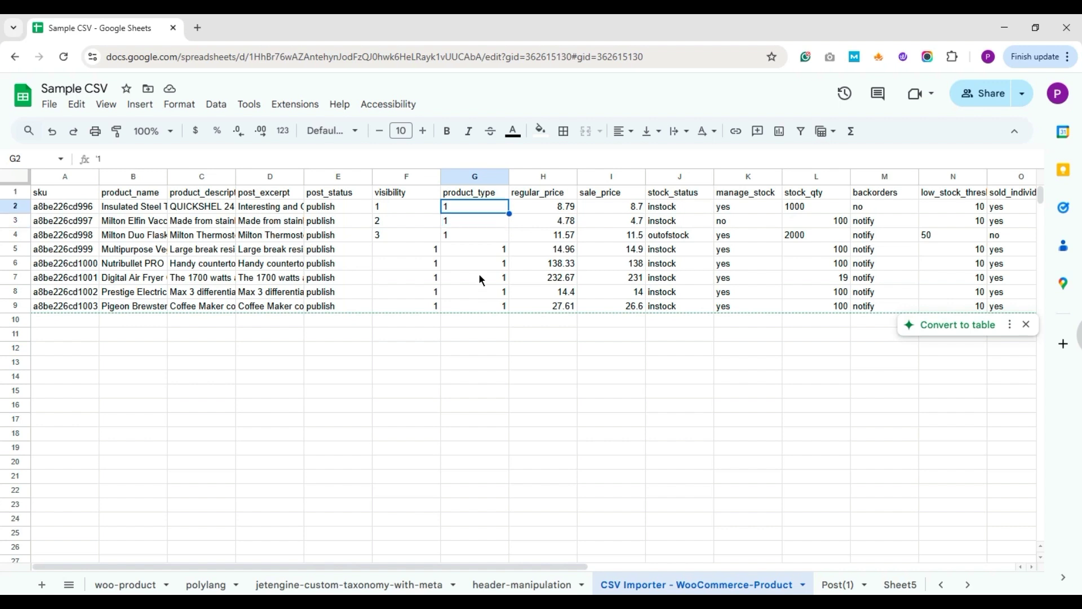
key("Right")
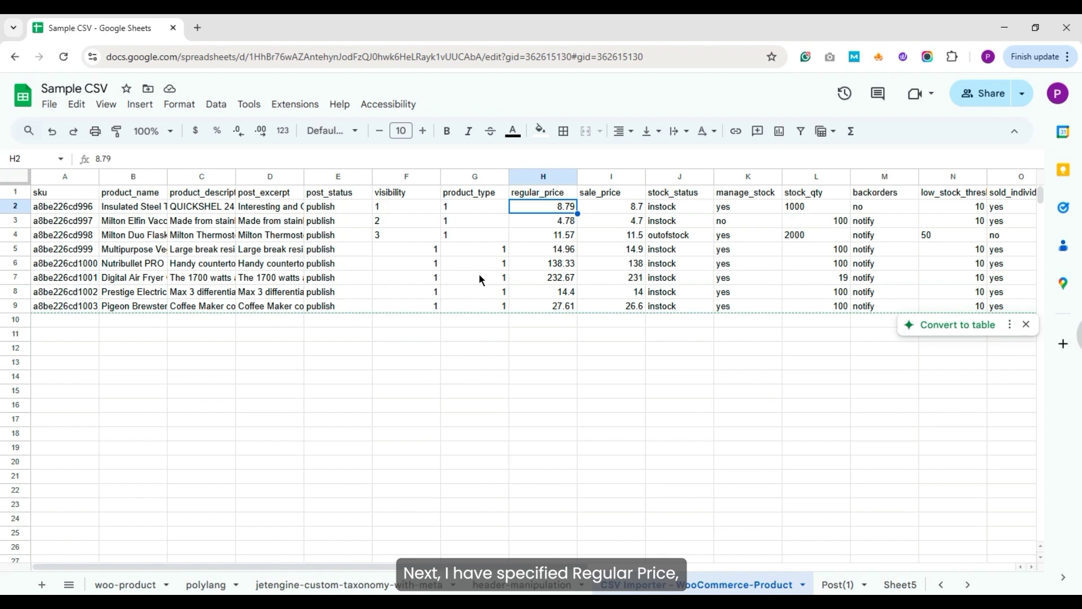
key("Right")
key("Right")
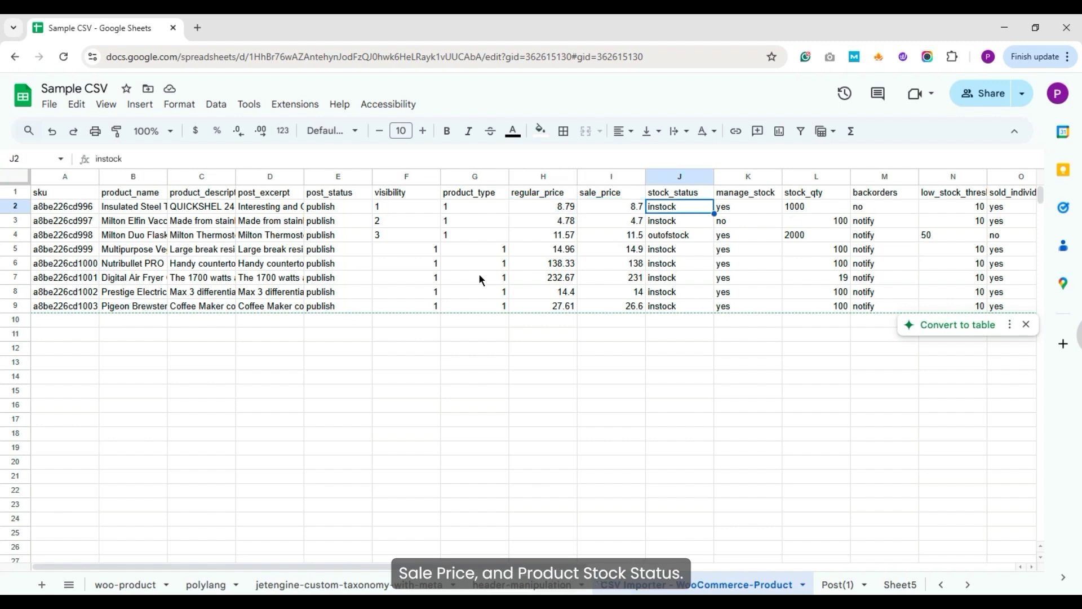
key("Up")
key("Right")
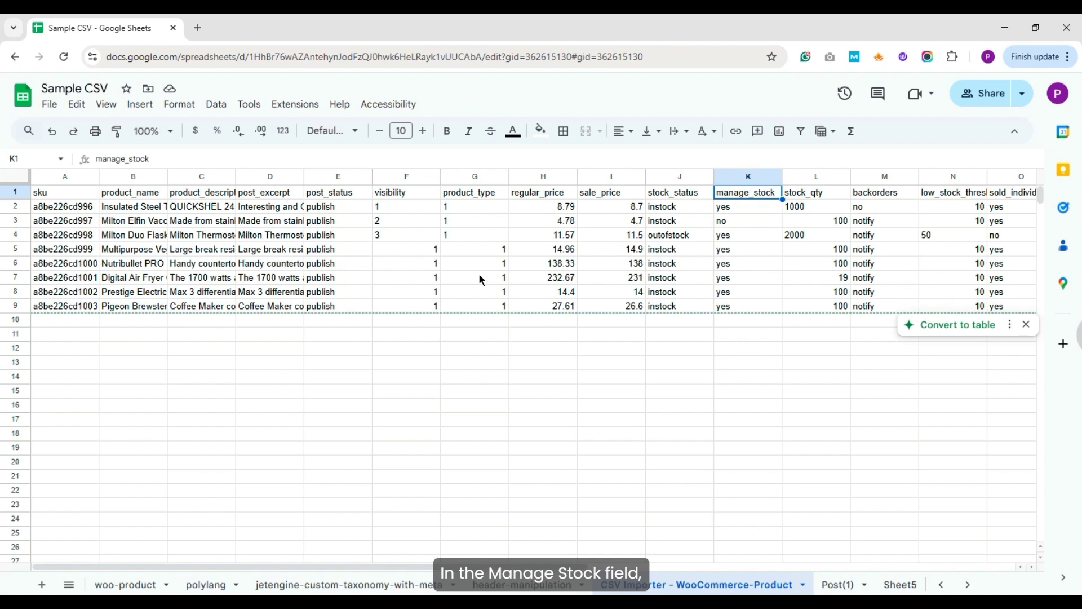
key("Down")
key("Down")
key("Up")
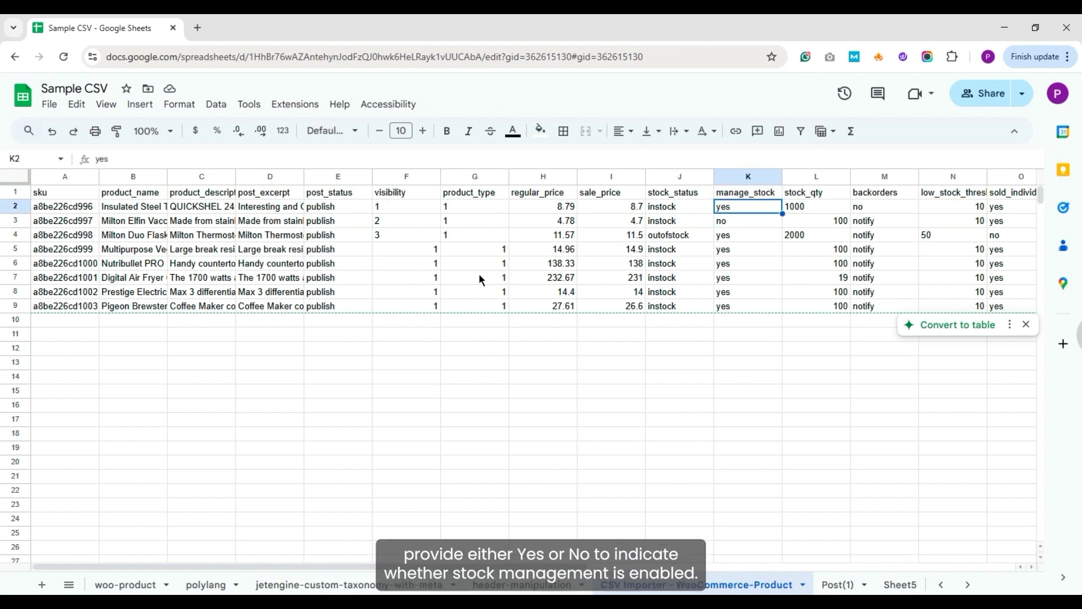
key("Up")
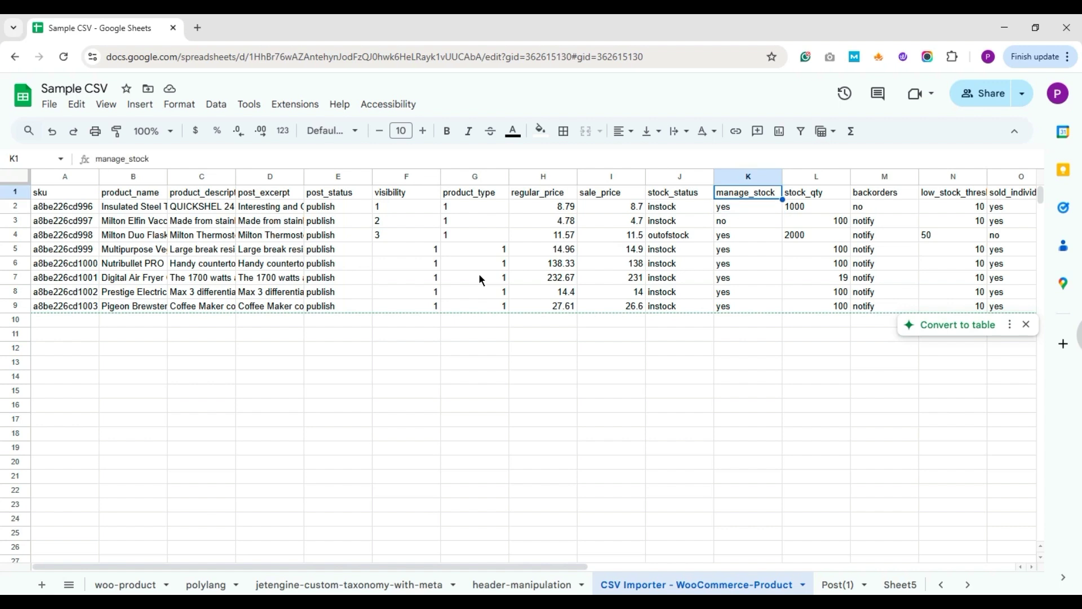
key("Right")
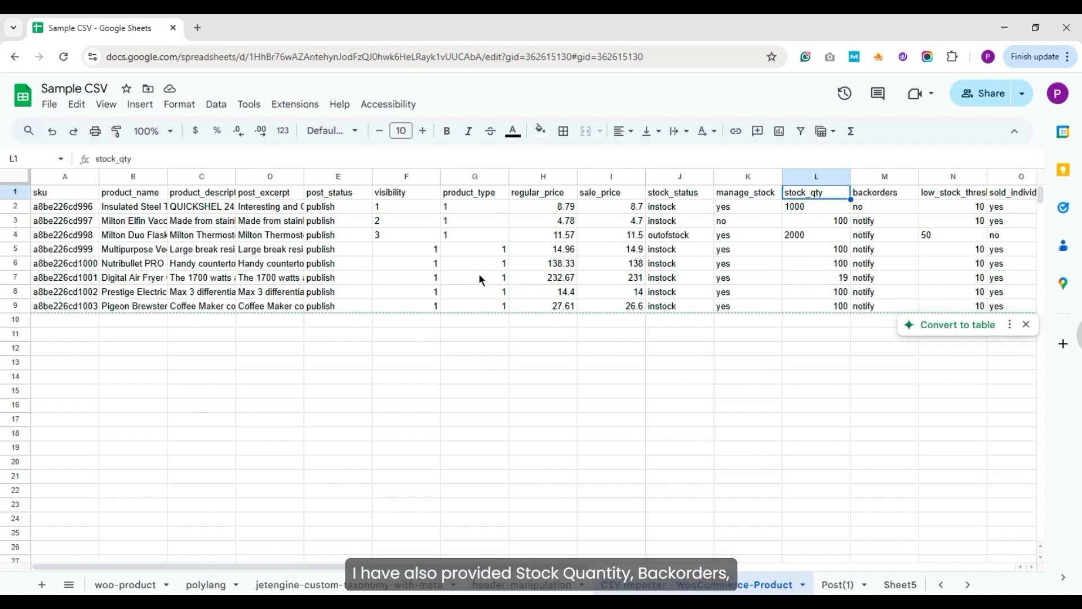
key("Right")
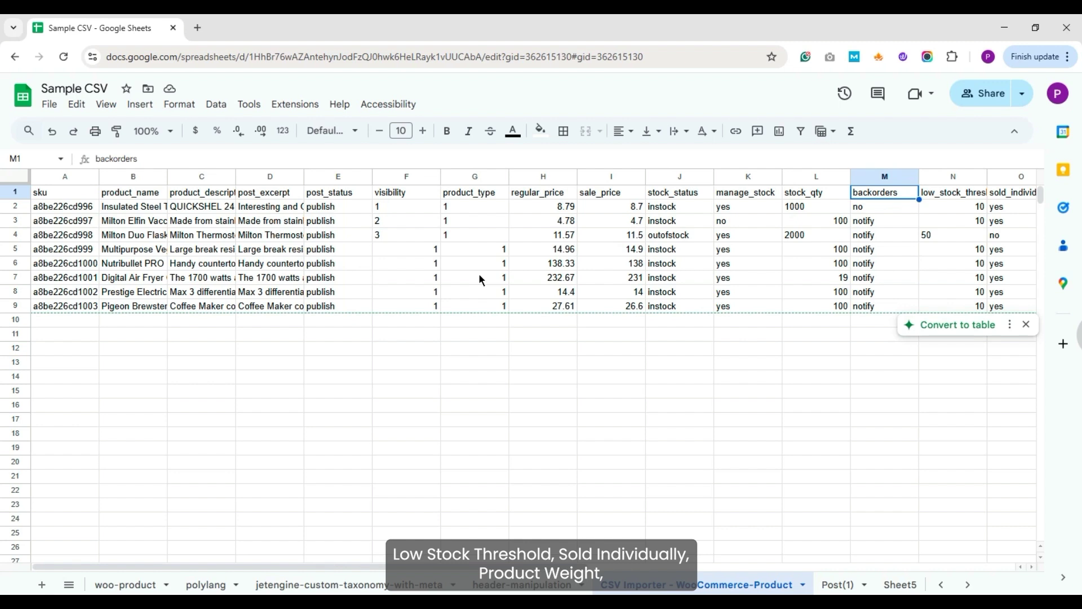
key("Right")
key("Right")
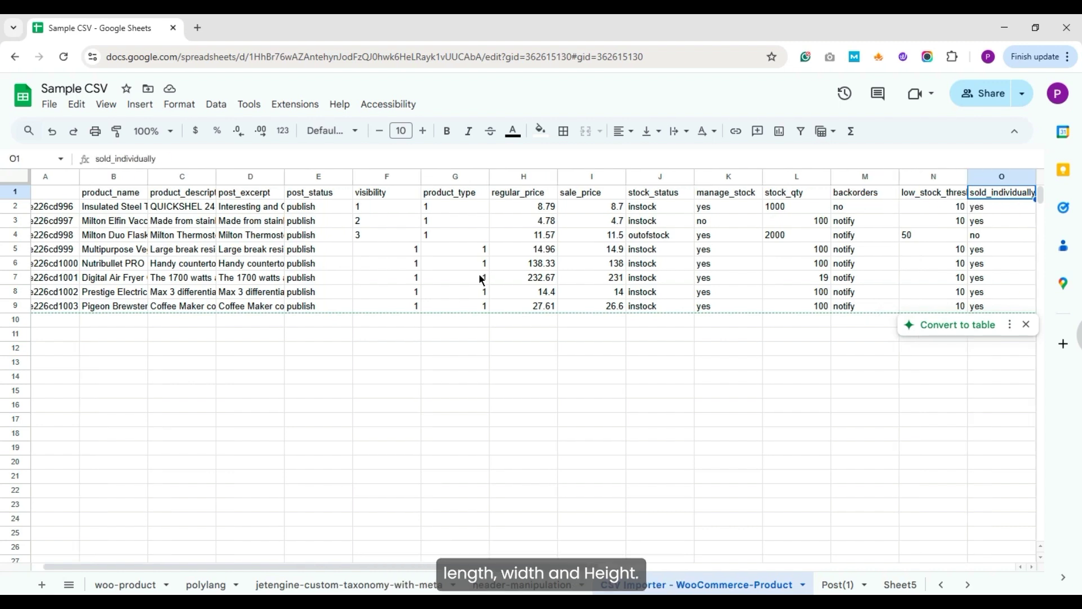
key("Right")
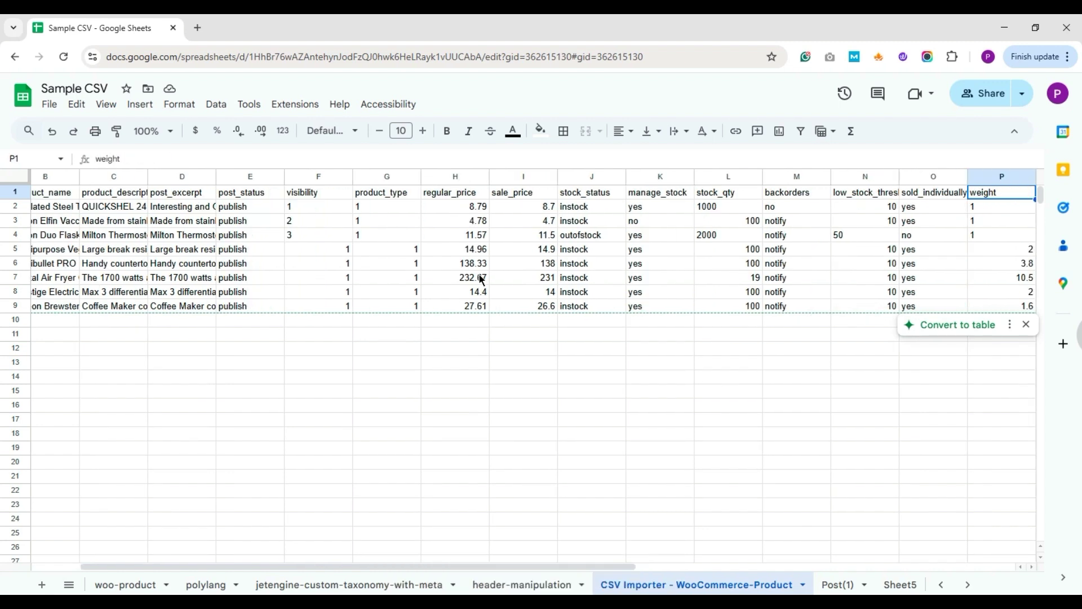
key("Right")
key("Right")
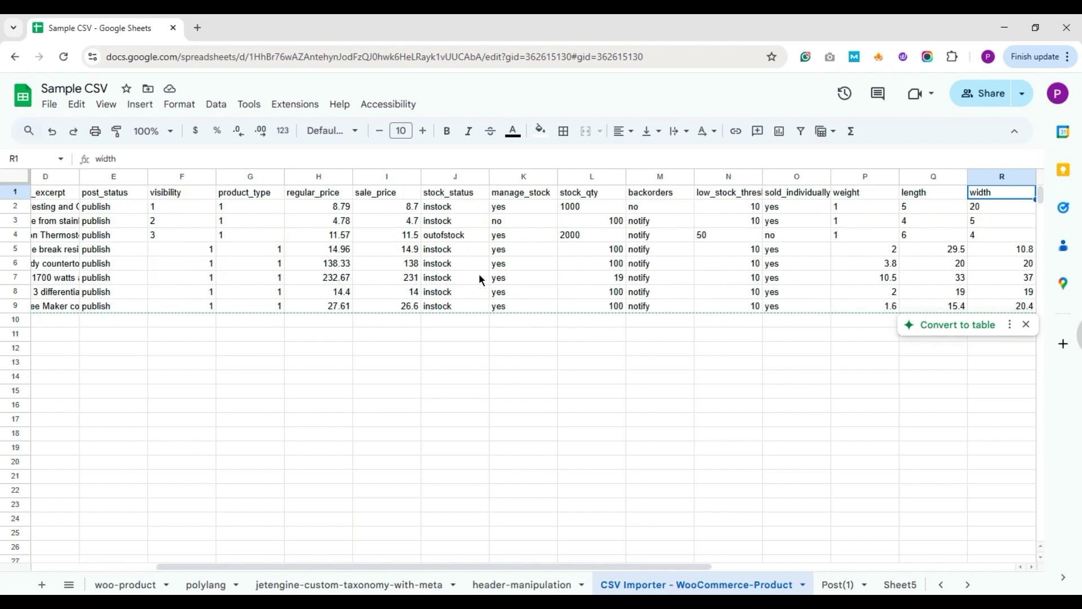
key("Right")
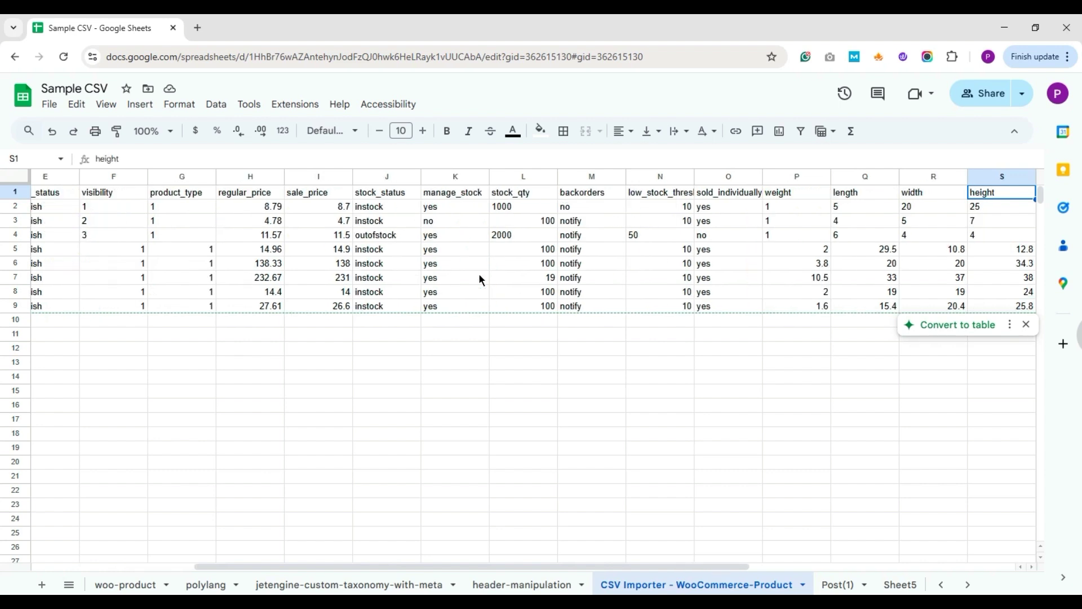
key("Right")
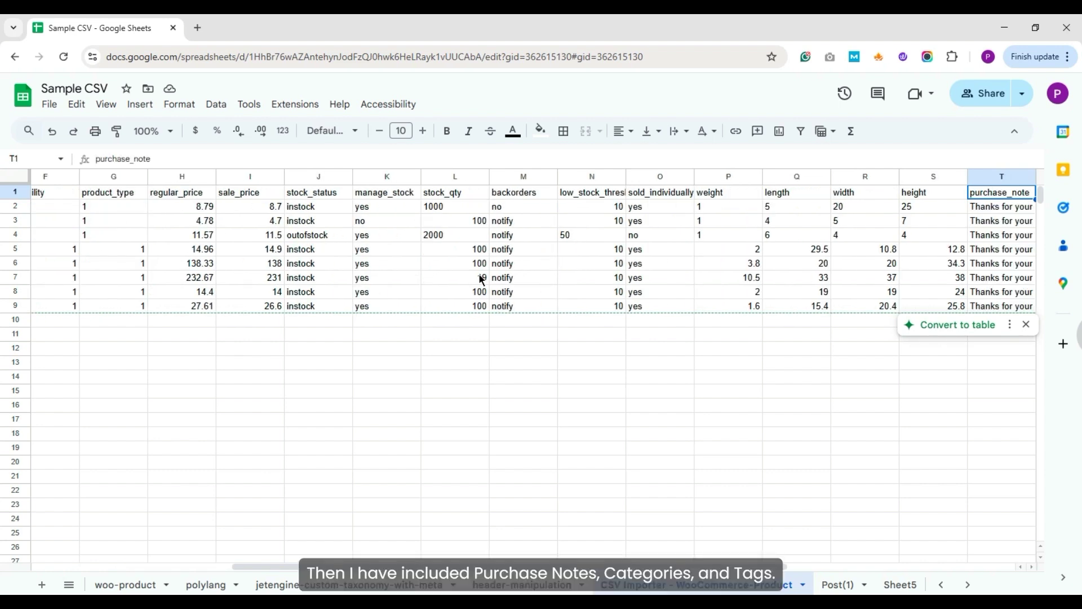
key("Down")
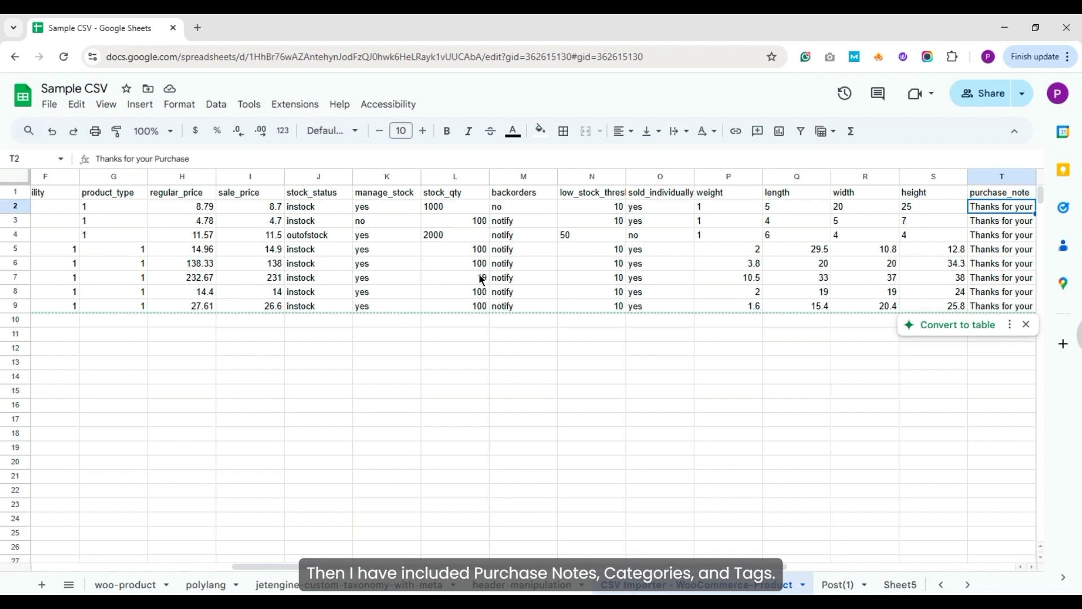
key("Up")
key("Right")
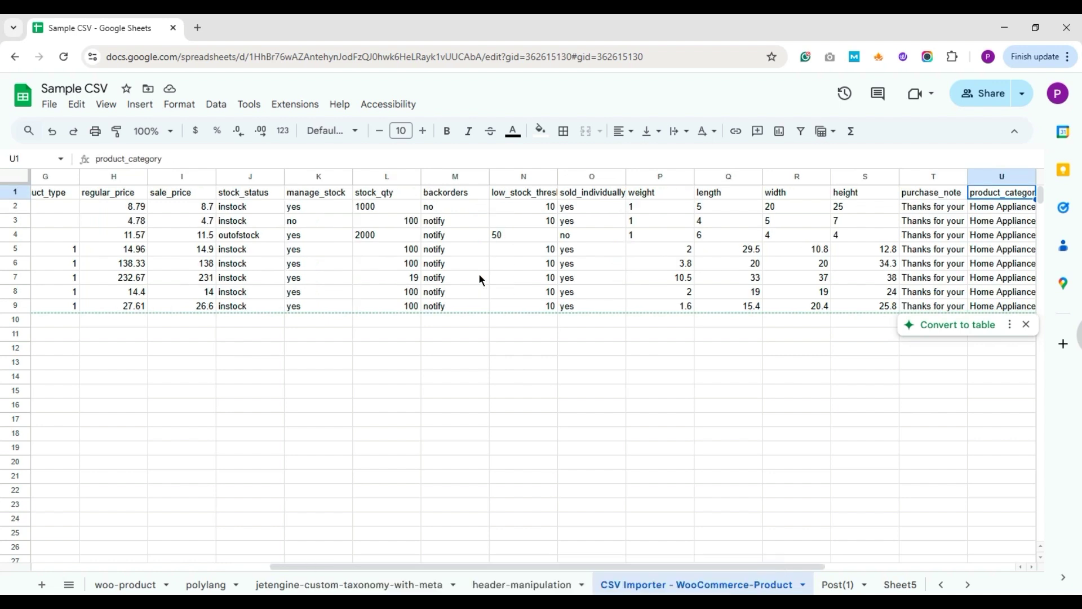
key("Down")
key("Up")
key("Right")
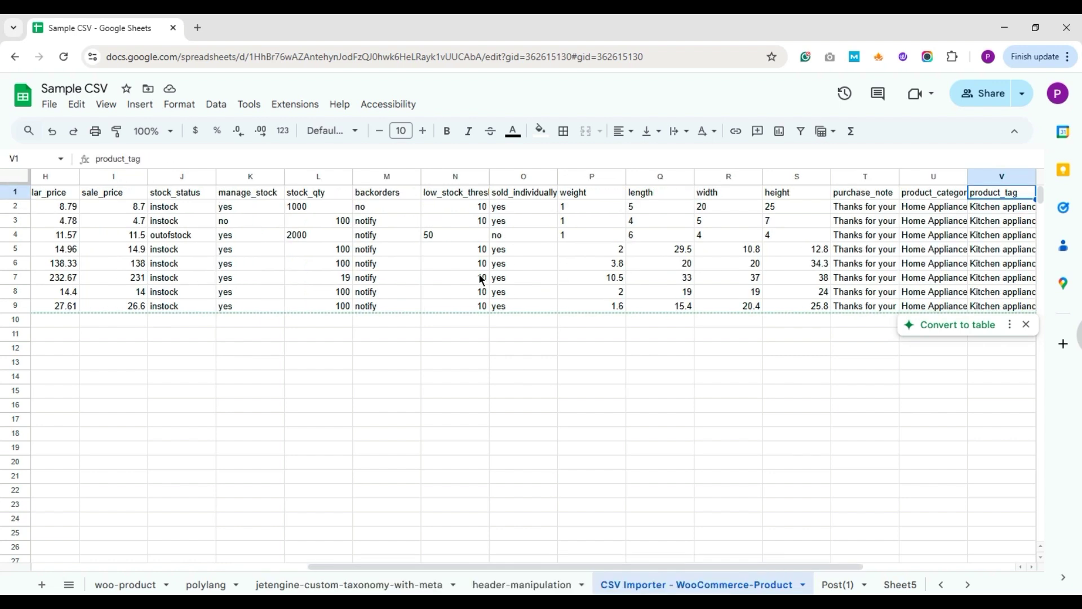
key("Down")
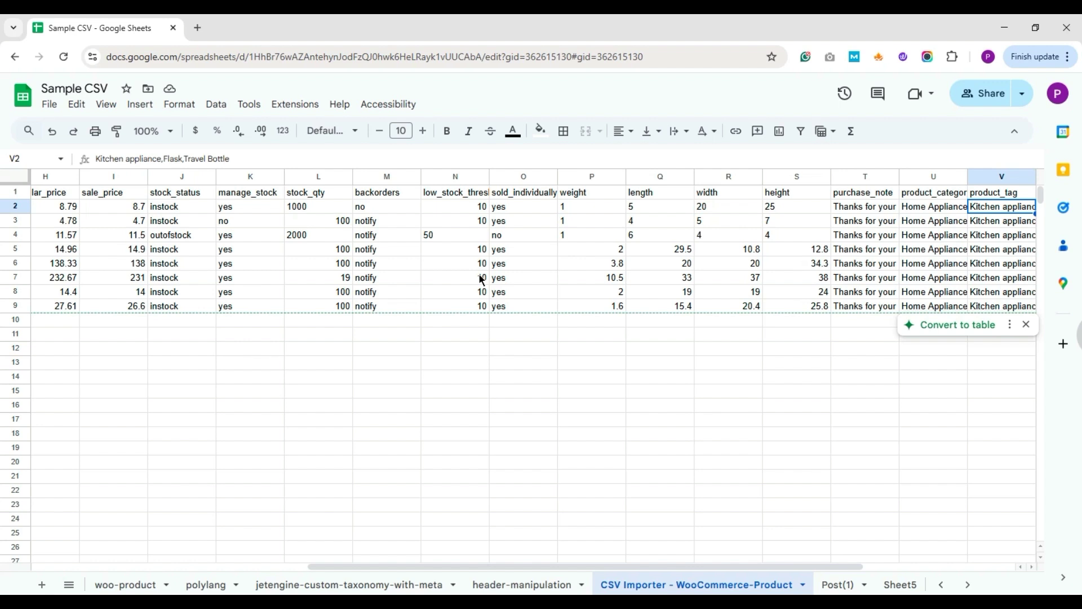
Inspect the featured_image and image_gallery URLs for the first product
key("Right")
key("Right")
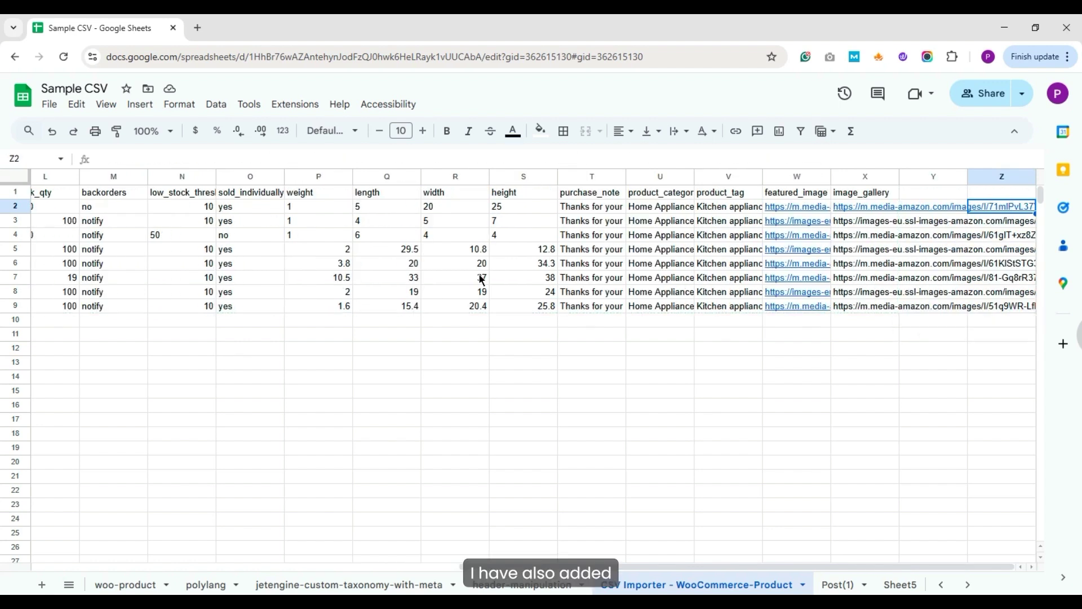
key("Left")
key("Up")
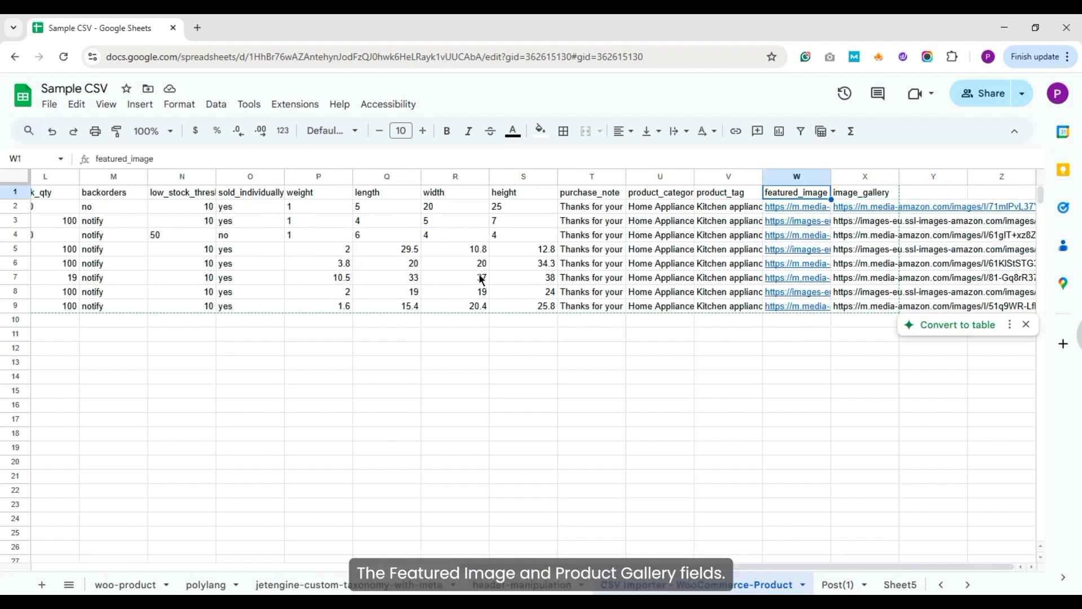
key("Down")
key("Right")
key("Up")
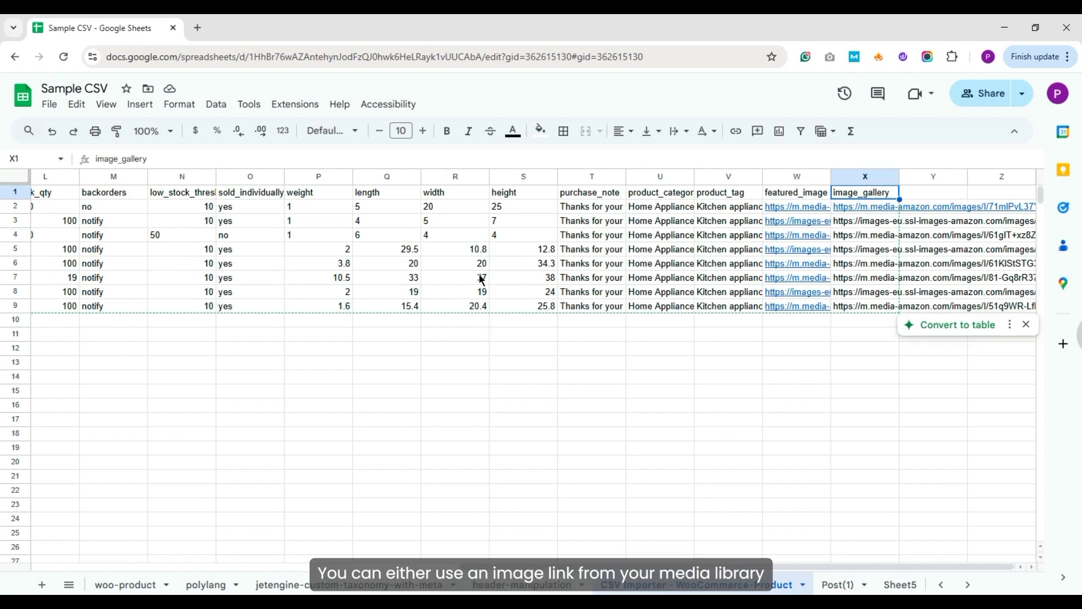
key("Down")
key("Down")
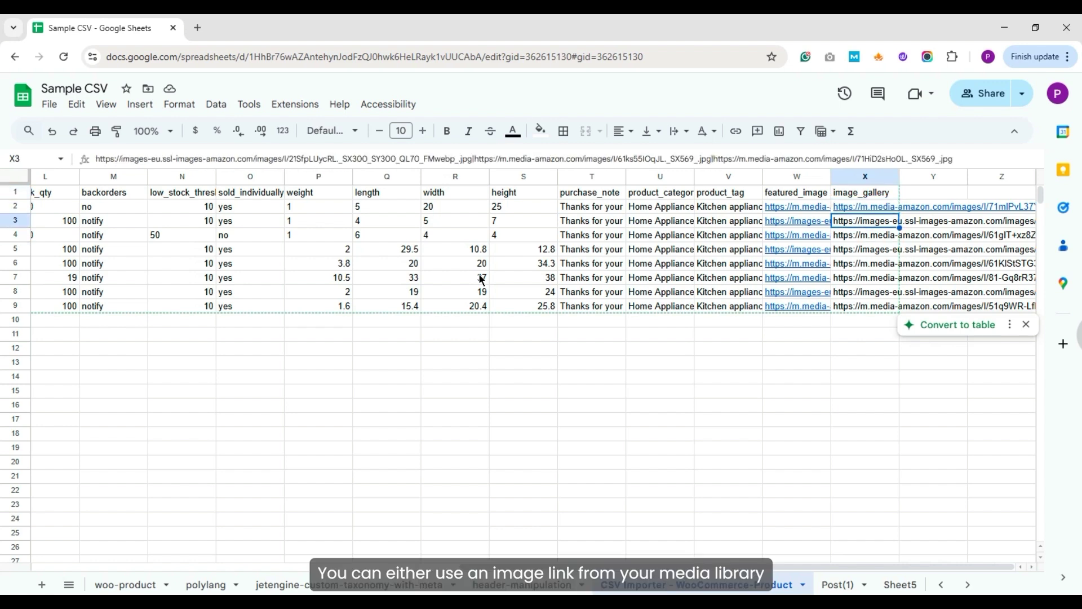
key("Up")
key("Up")
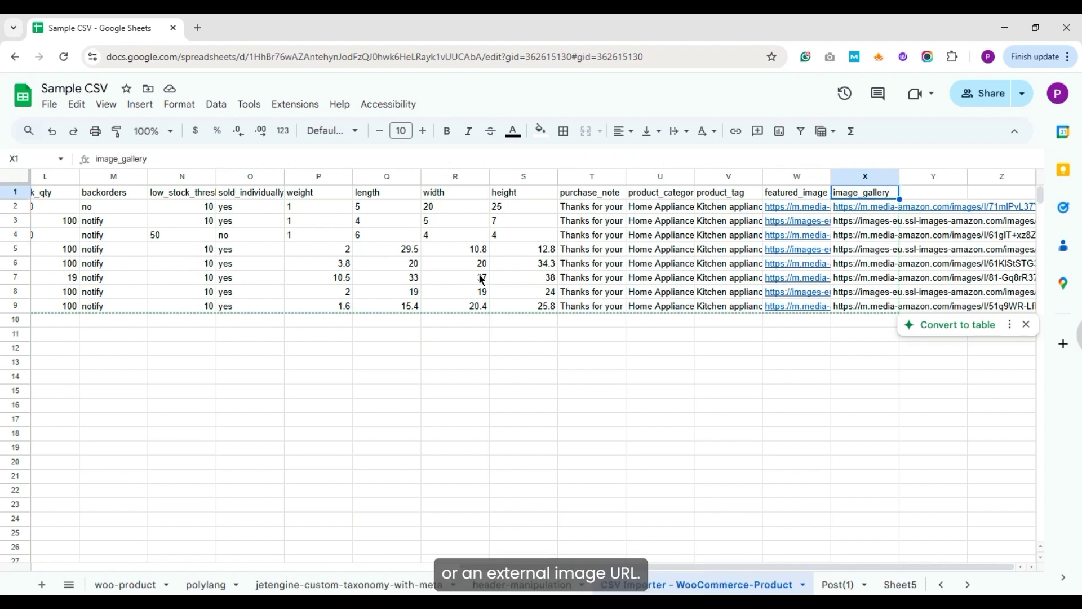
key("Down")
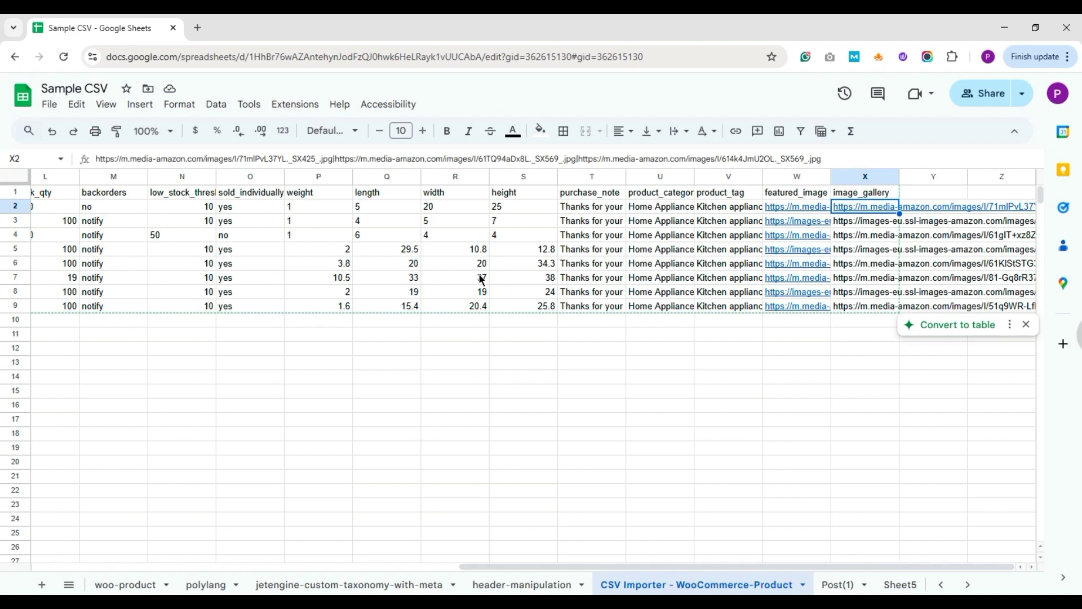
key("Left")
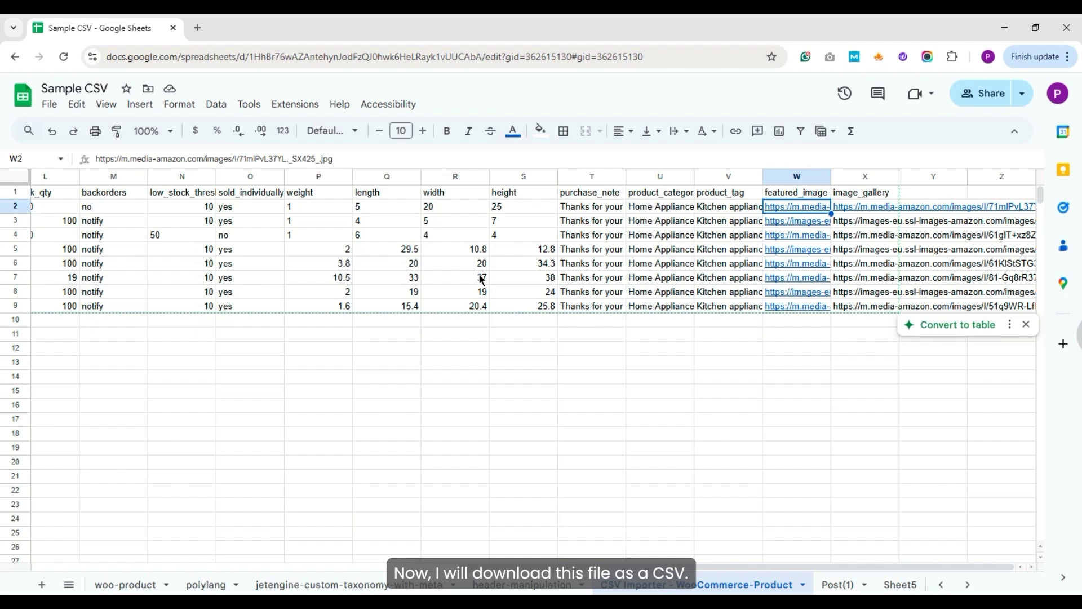
Download the sheet as Comma Separated Values (.csv) and confirm the 7.9 KB file finished
left_click(51, 105)
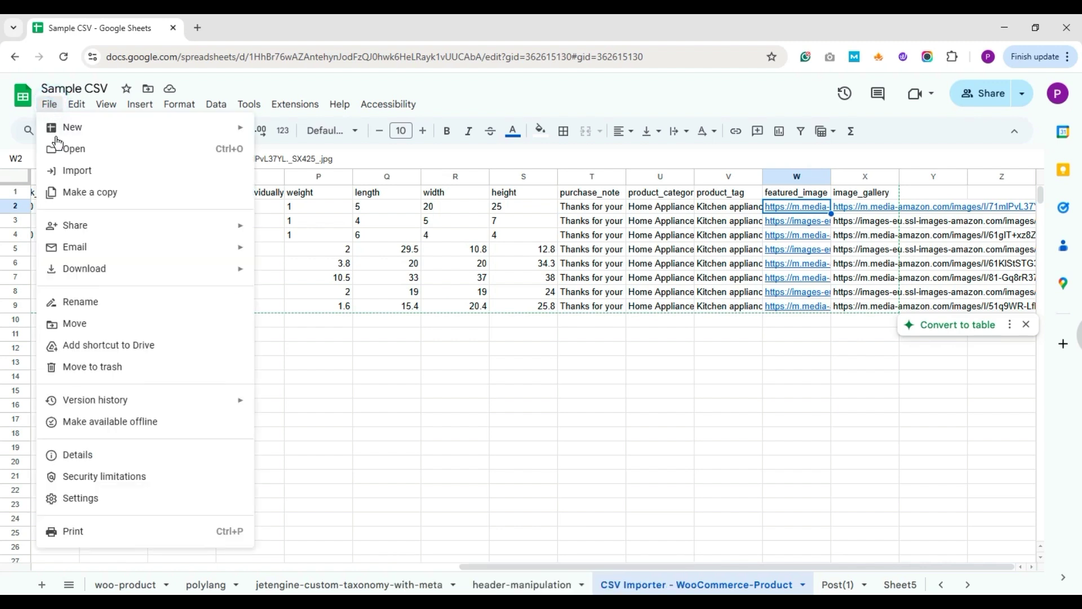
mouse_move(138, 271)
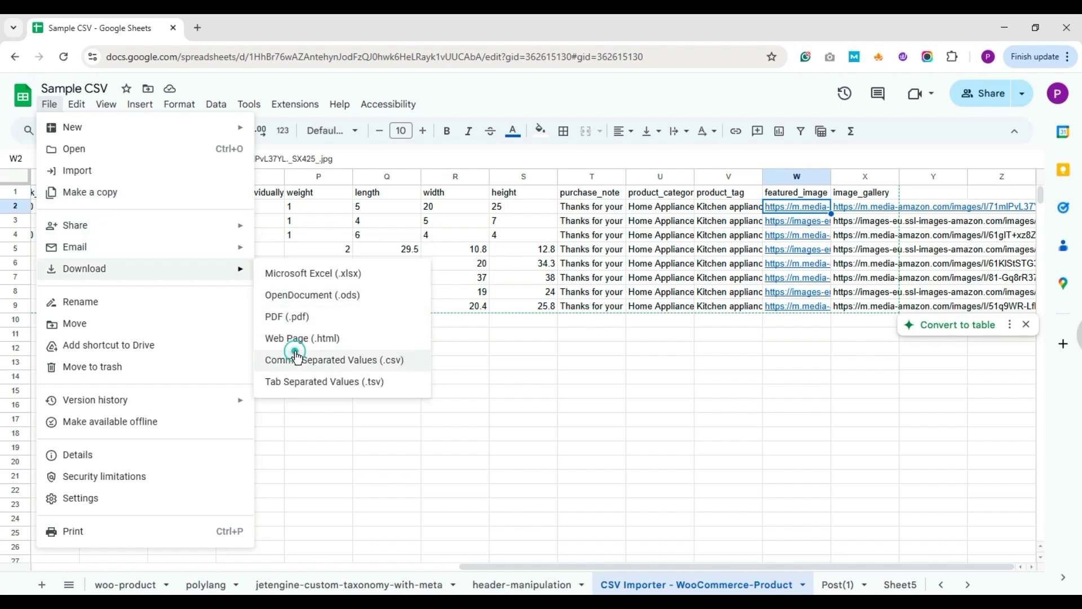
left_click(332, 361)
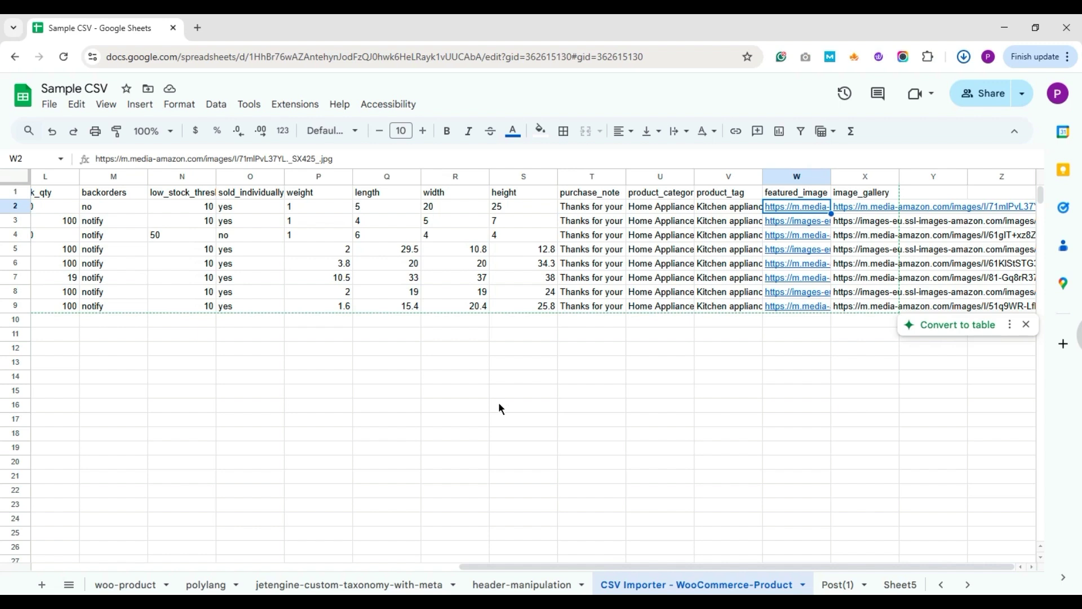
left_click(961, 57)
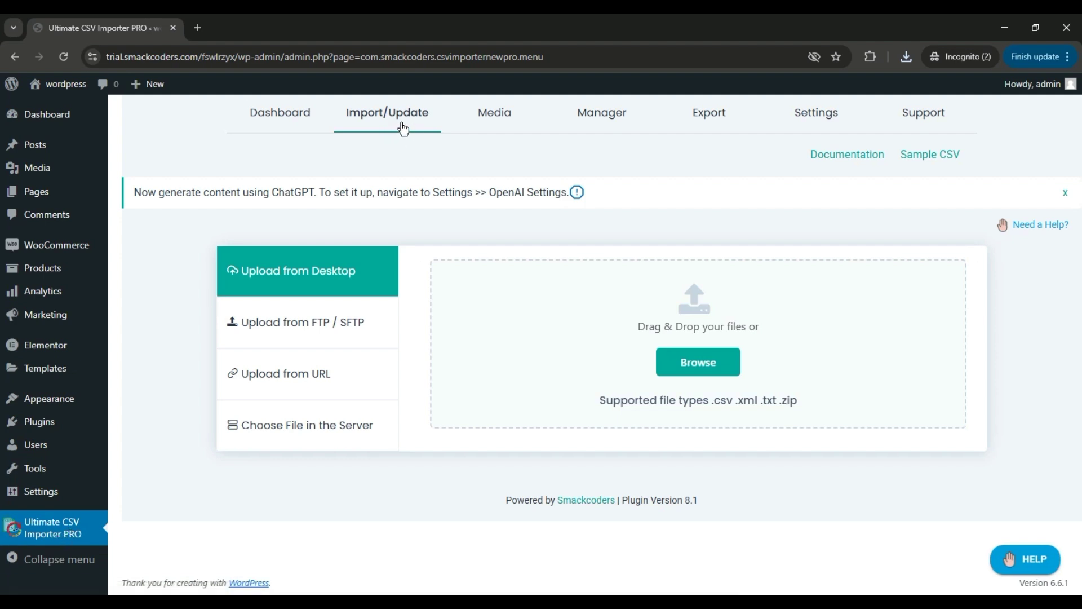
Upload Sample CSV - CSV Importer - WooCommerce-Product (2).csv from Downloads into the importer
left_click(693, 364)
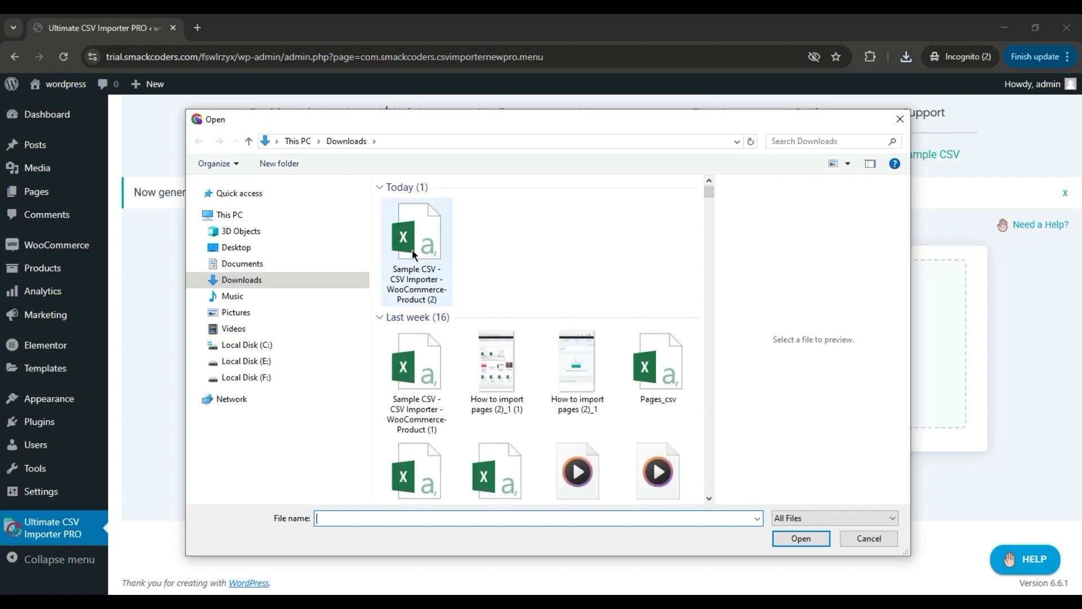
left_click(417, 236)
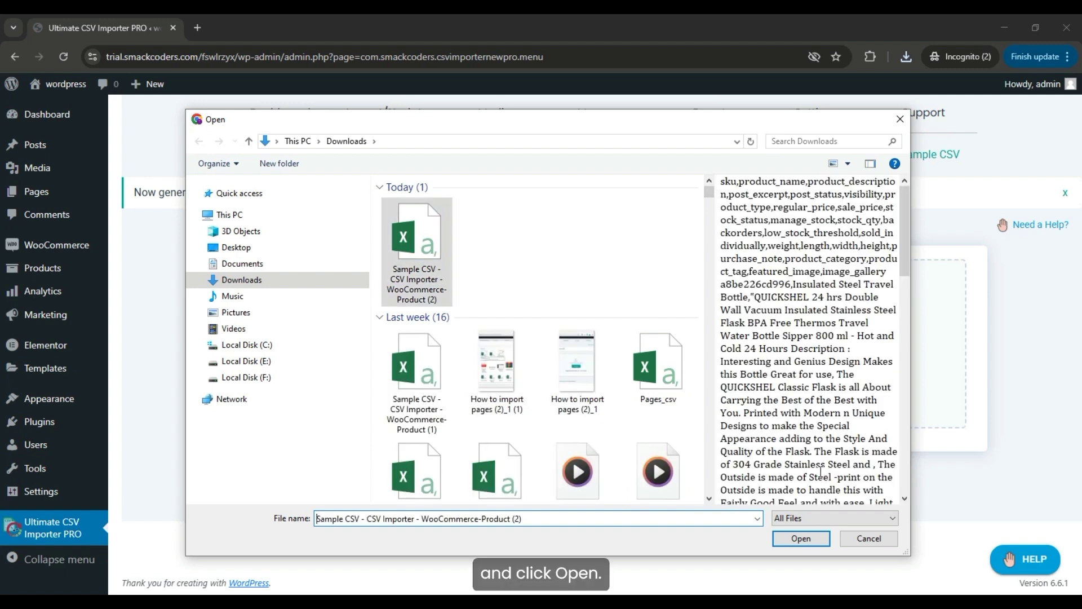
left_click(817, 539)
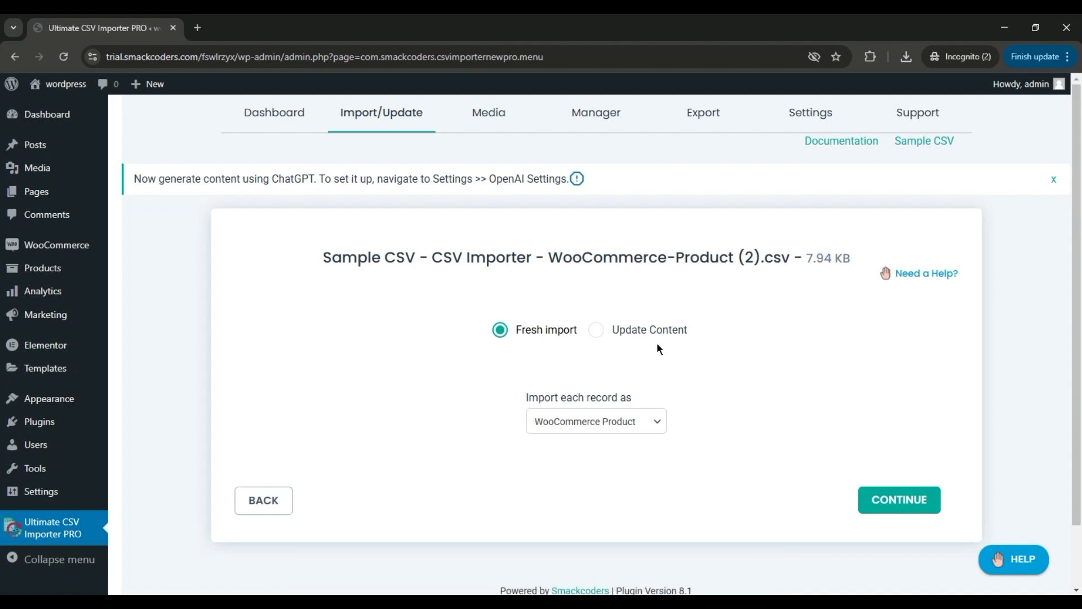
Keep Fresh import with WooCommerce Product as the record type and continue to mapping
left_click(653, 430)
left_click(645, 429)
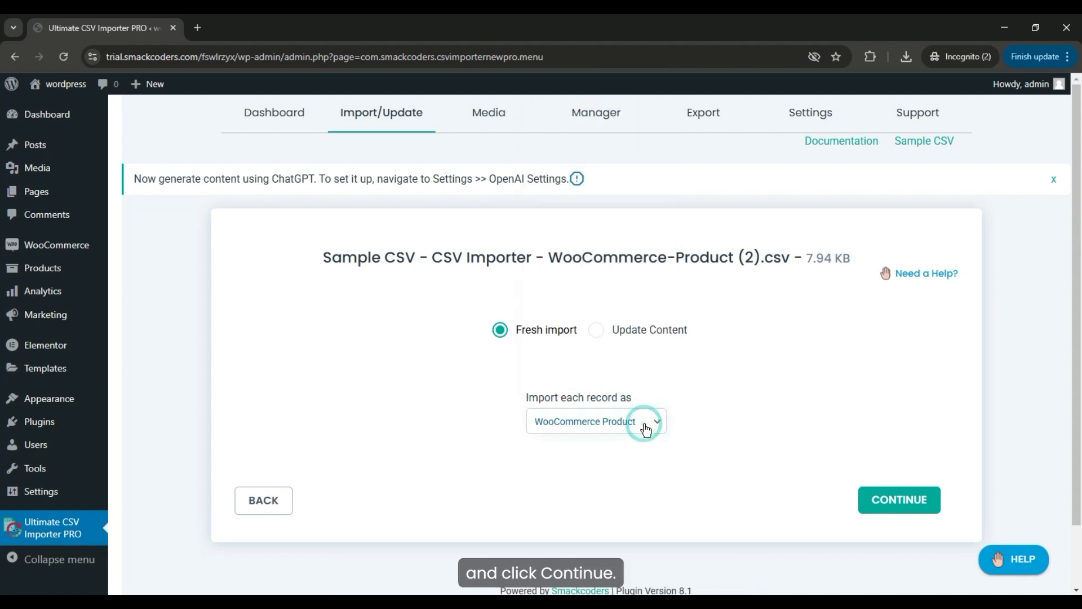
left_click(869, 505)
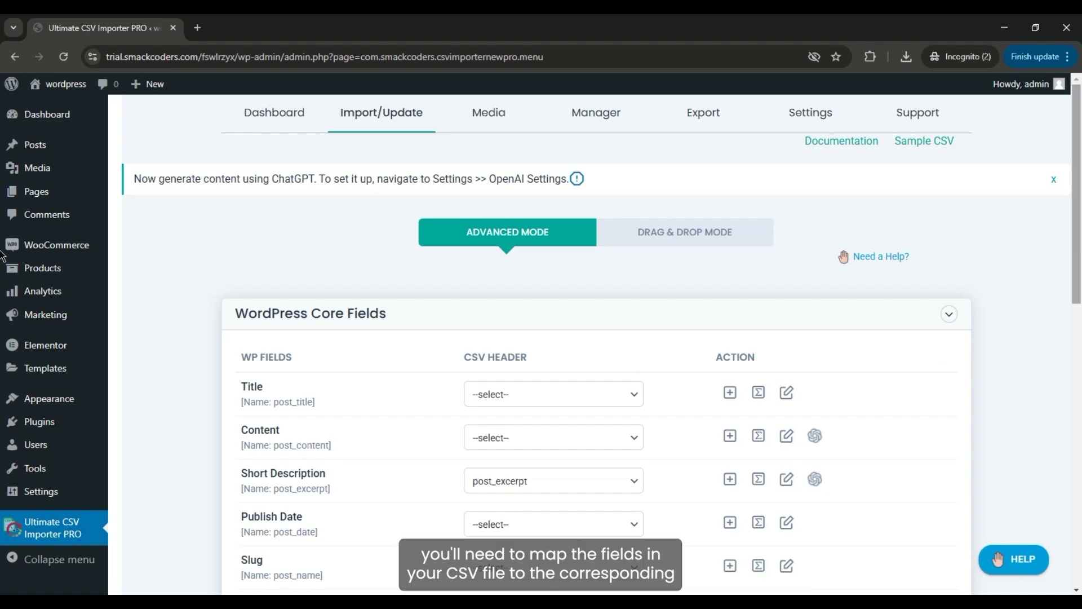
Switch to Drag & Drop Mode and drag product_name onto the Title field
scroll(1054, 256, "down", 1)
scroll(1, 289, "down", 6)
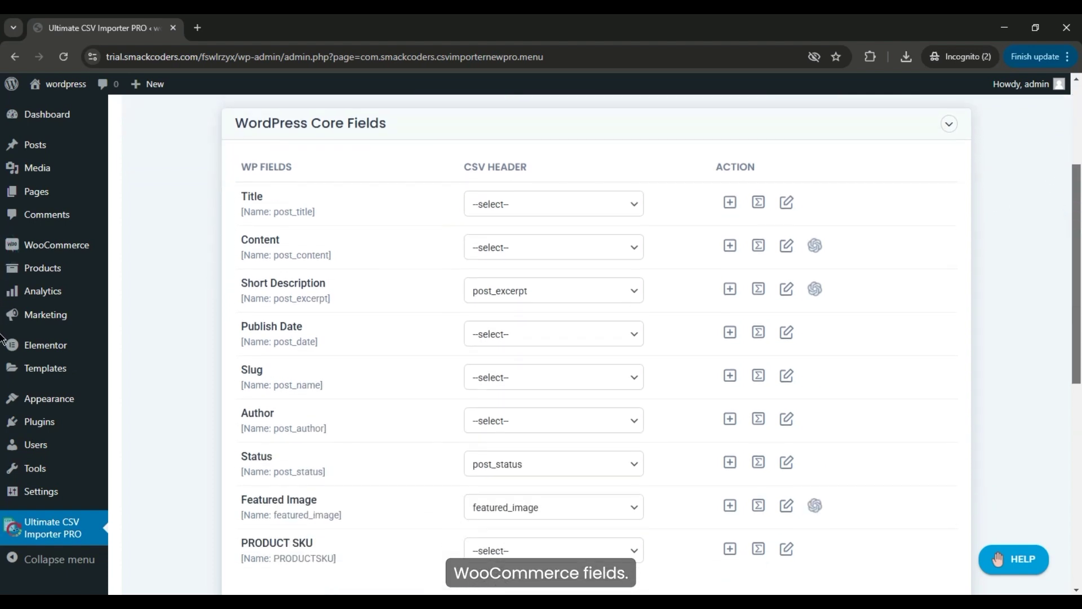
scroll(2, 462, "up", 7)
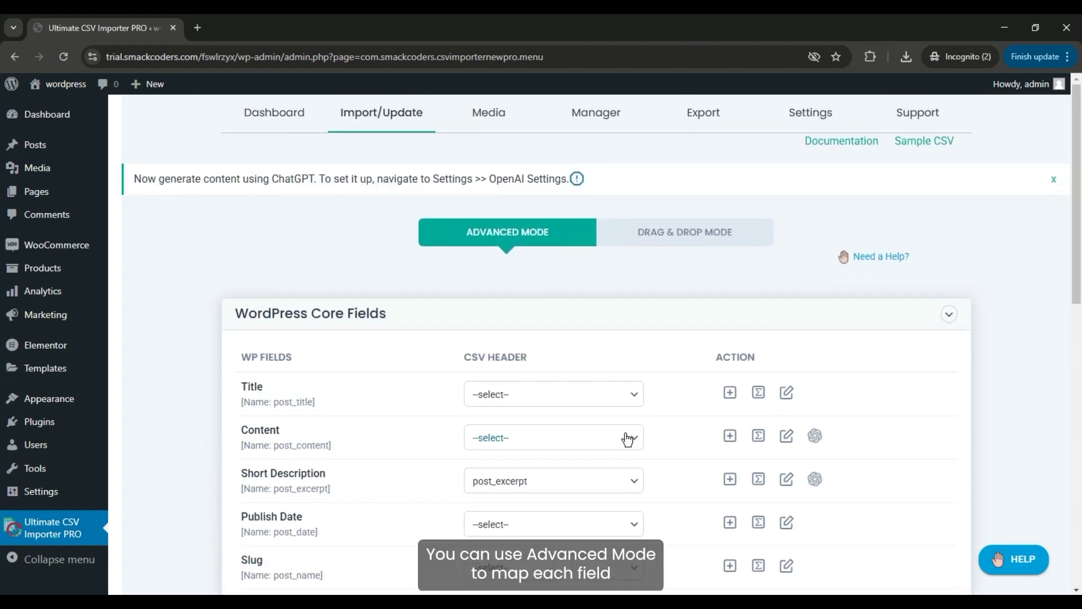
left_click(627, 402)
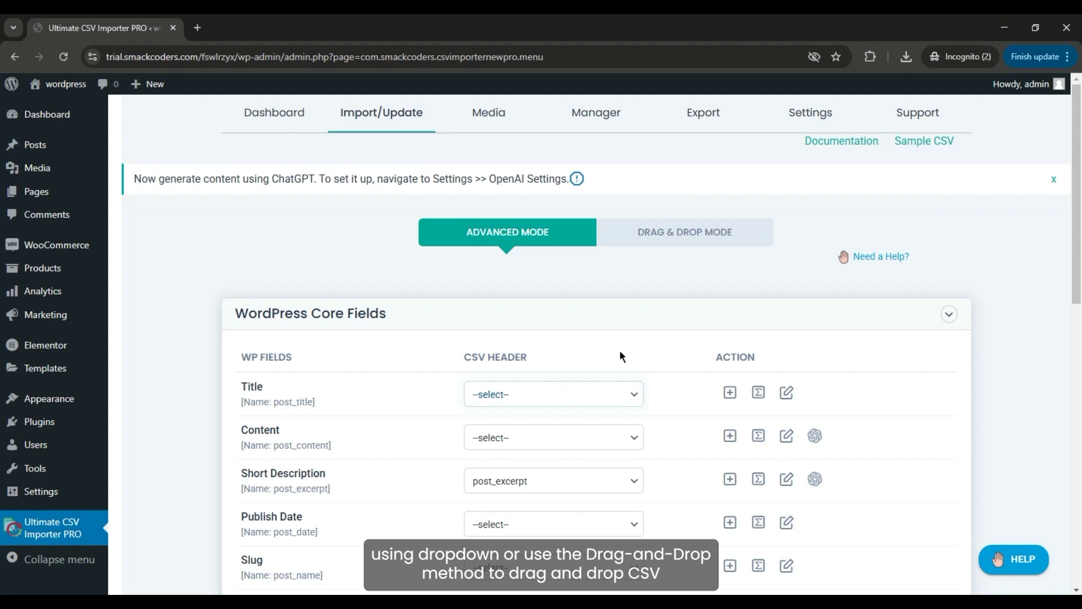
left_click(683, 249)
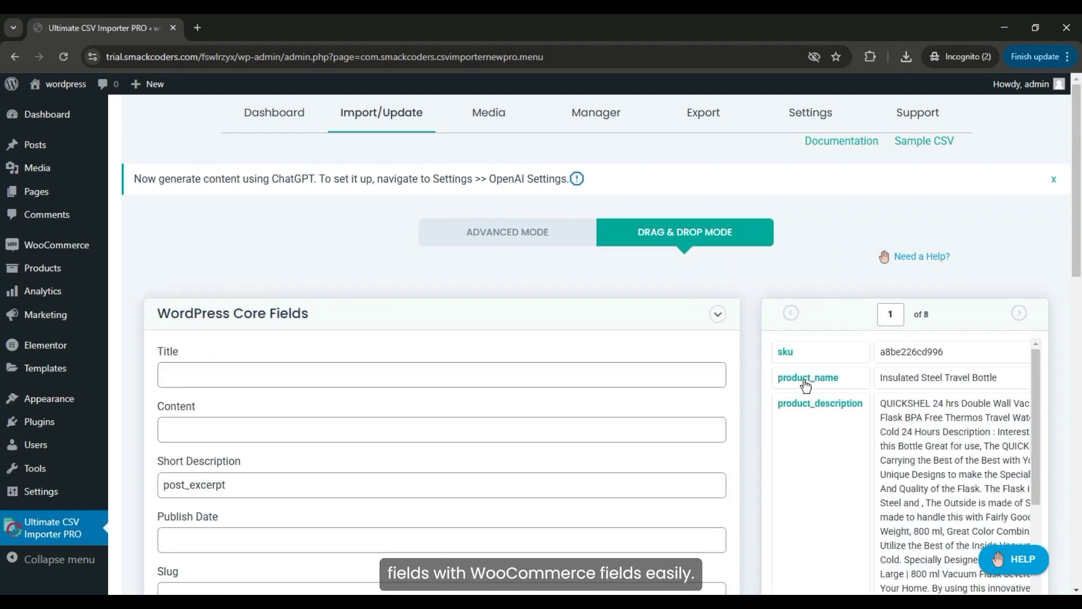
scroll(2, 289, "down", 3)
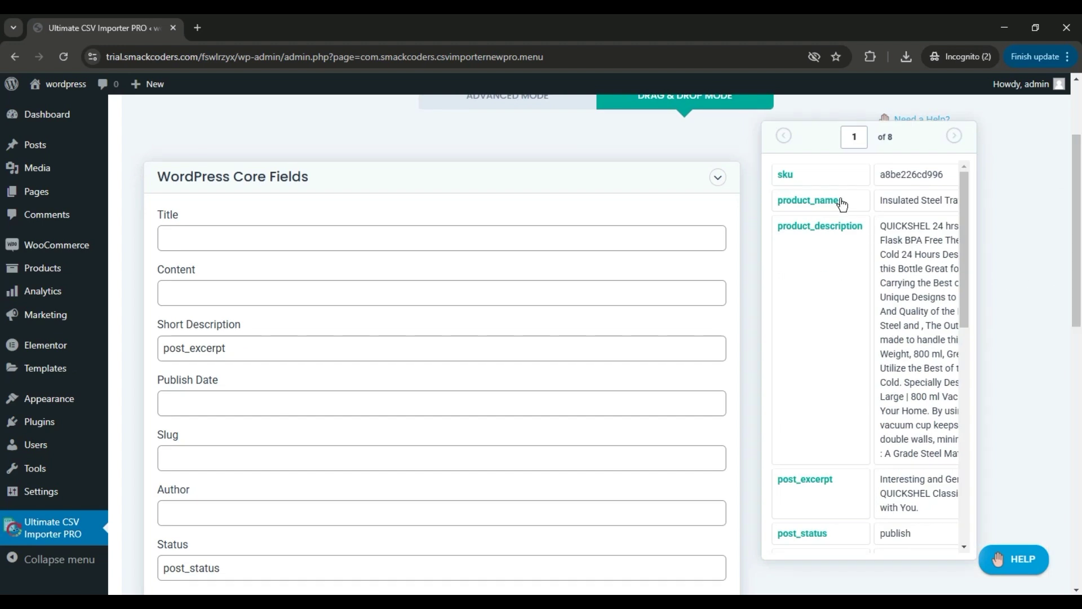
left_click_drag(840, 203, 640, 232)
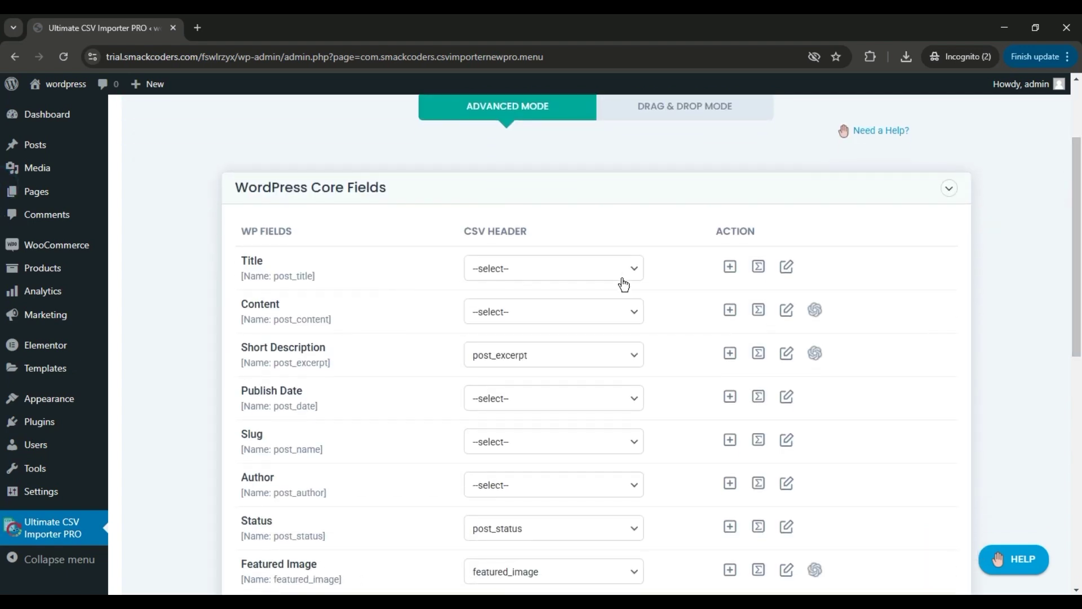
Choose product_name for Title, product_description for Content and sku for PRODUCT SKU in the CSV Header dropdowns
left_click(619, 268)
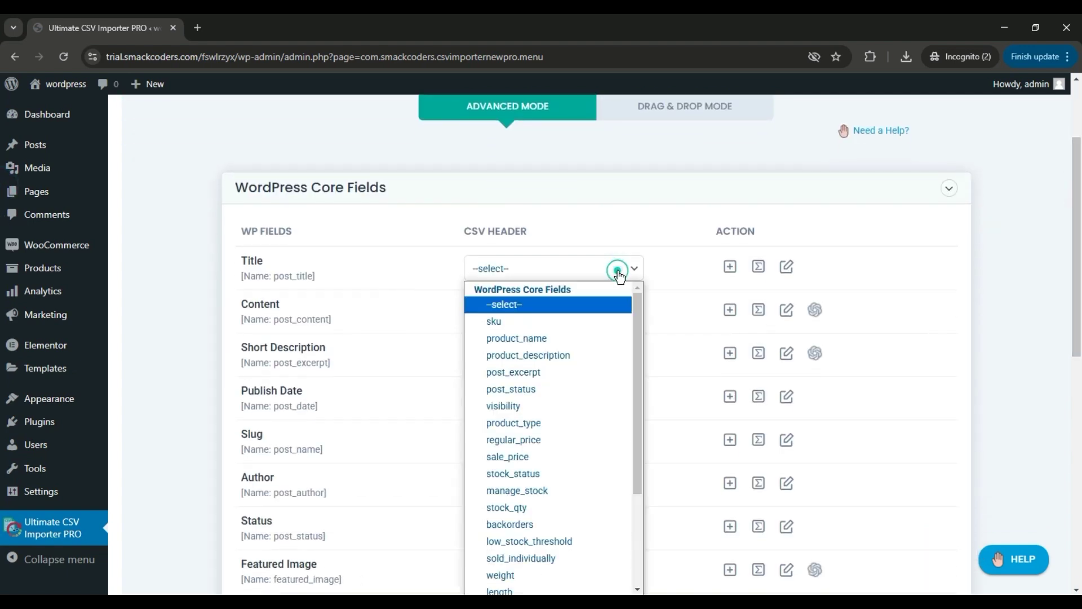
left_click(593, 338)
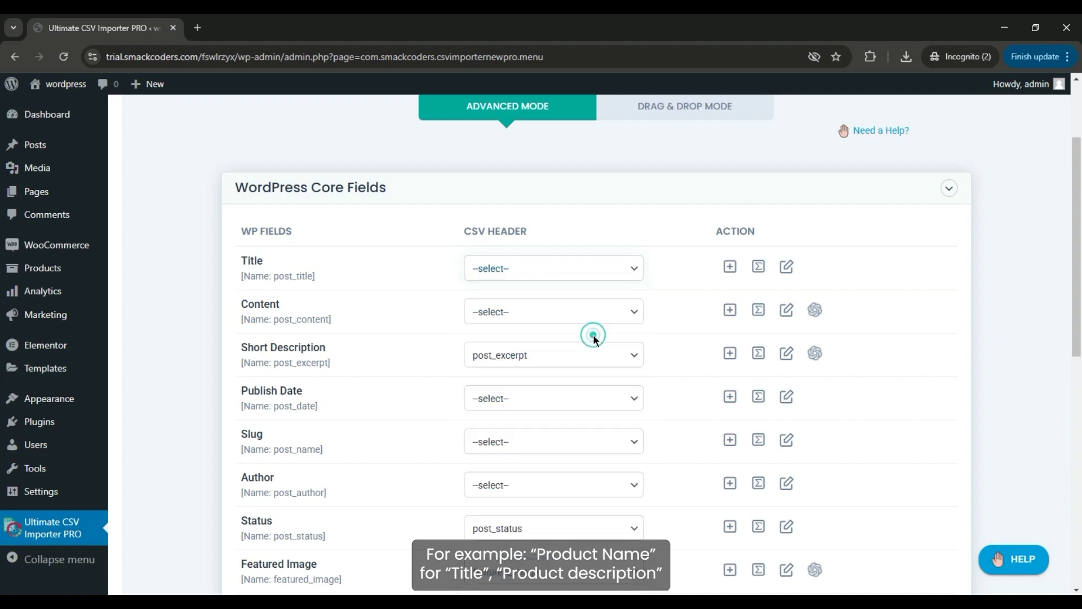
left_click(591, 313)
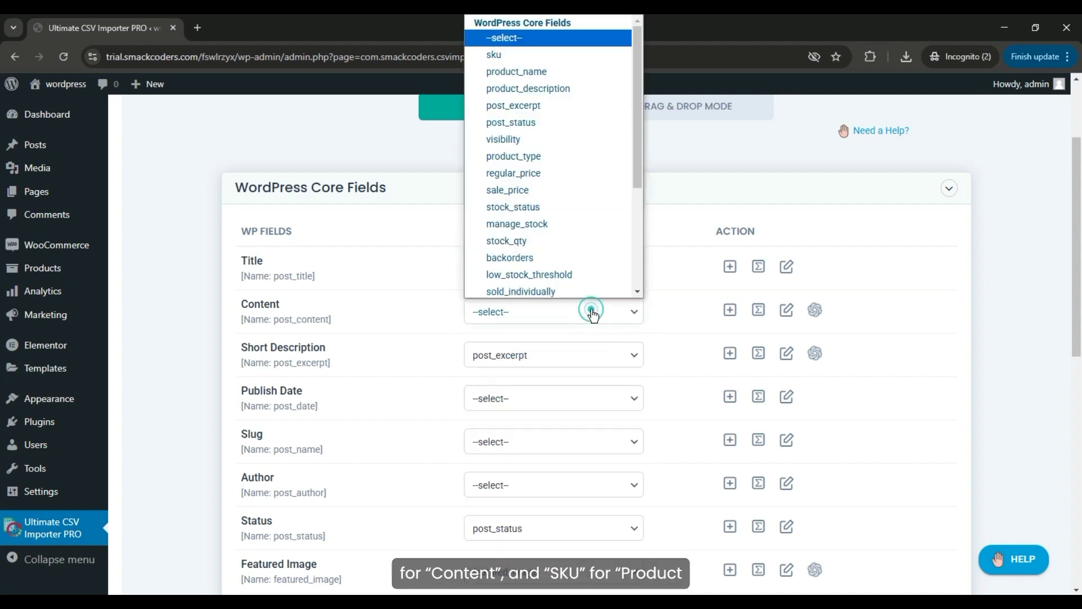
left_click(565, 88)
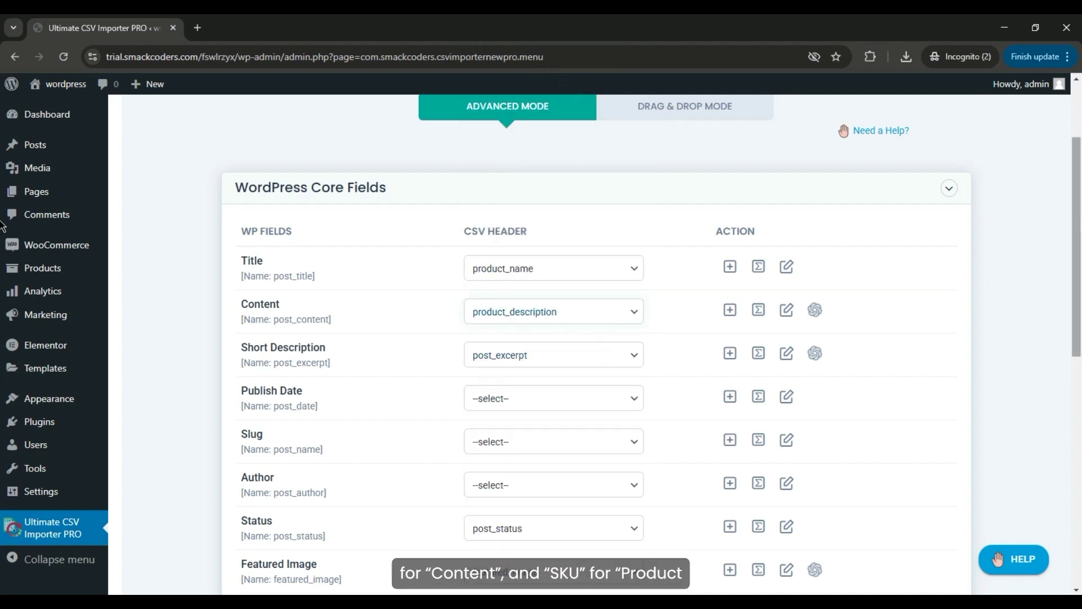
scroll(3, 270, "down", 2)
scroll(599, 366, "down", 1)
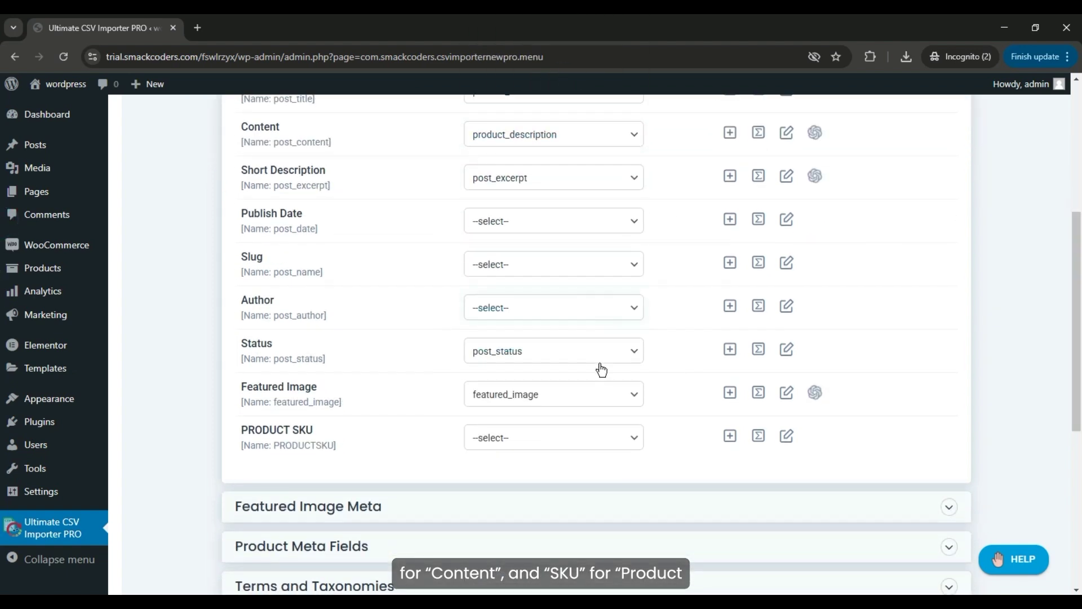
left_click(596, 441)
left_click(520, 129)
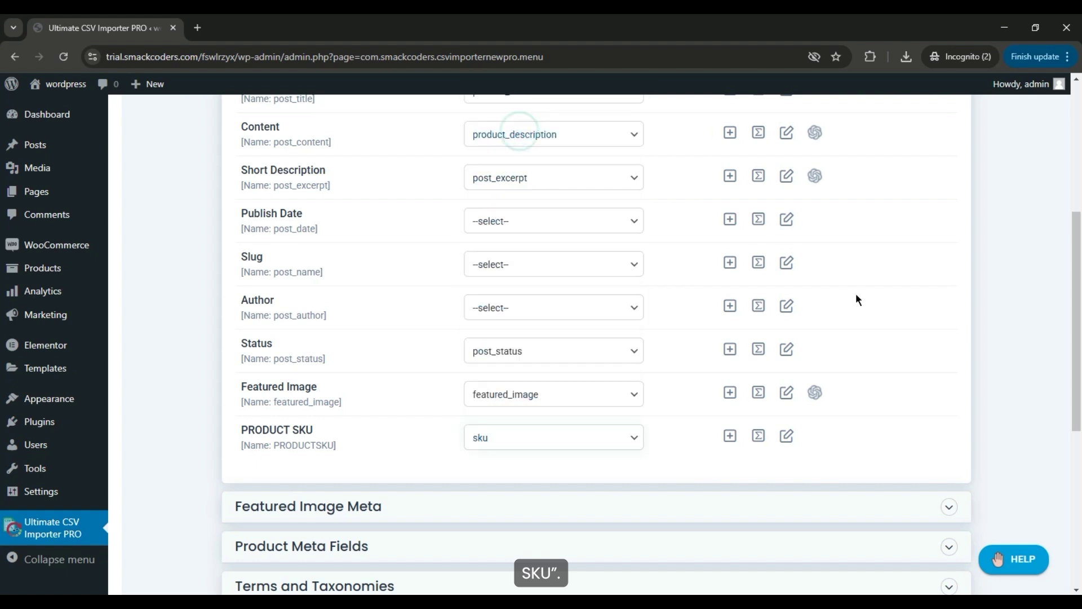
left_click_drag(1077, 307, 1078, 429)
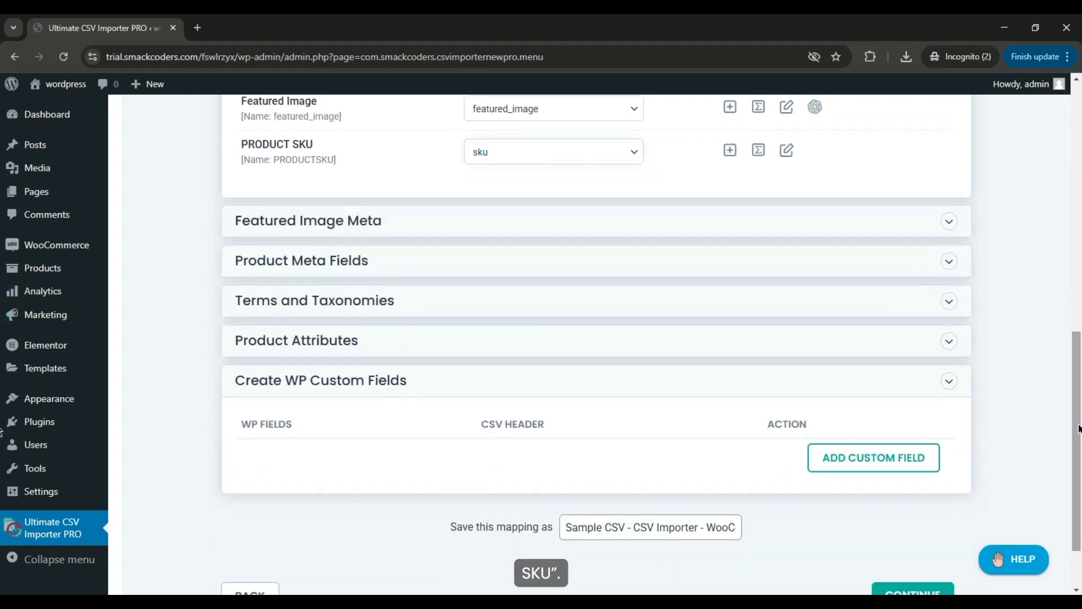
Under Product Meta Fields, map Stock to stock_qty and Product Image Gallery to image_gallery
left_click(855, 257)
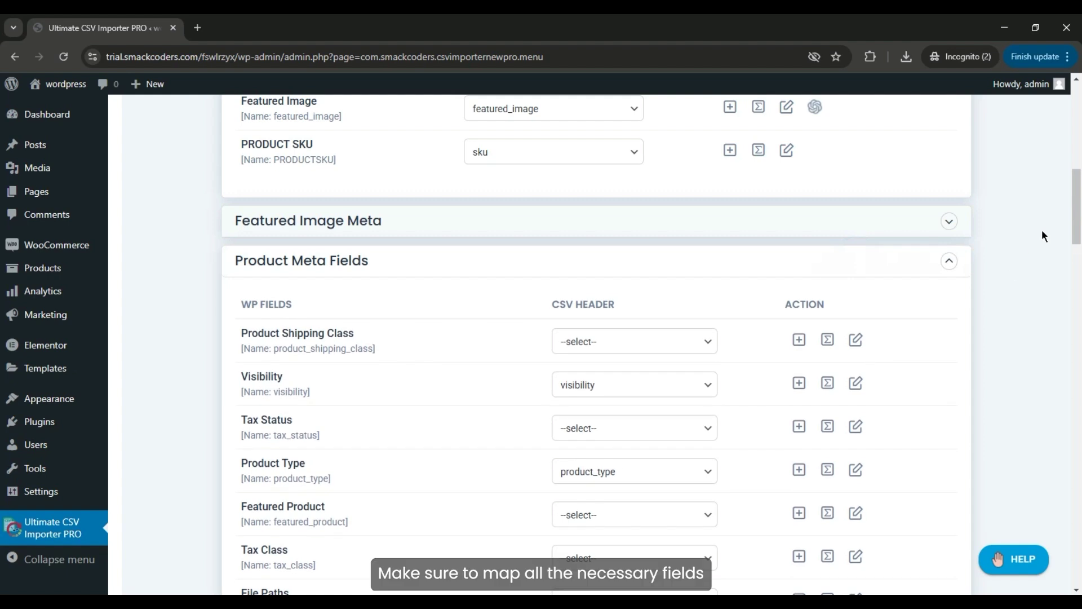
scroll(2, 247, "down", 3)
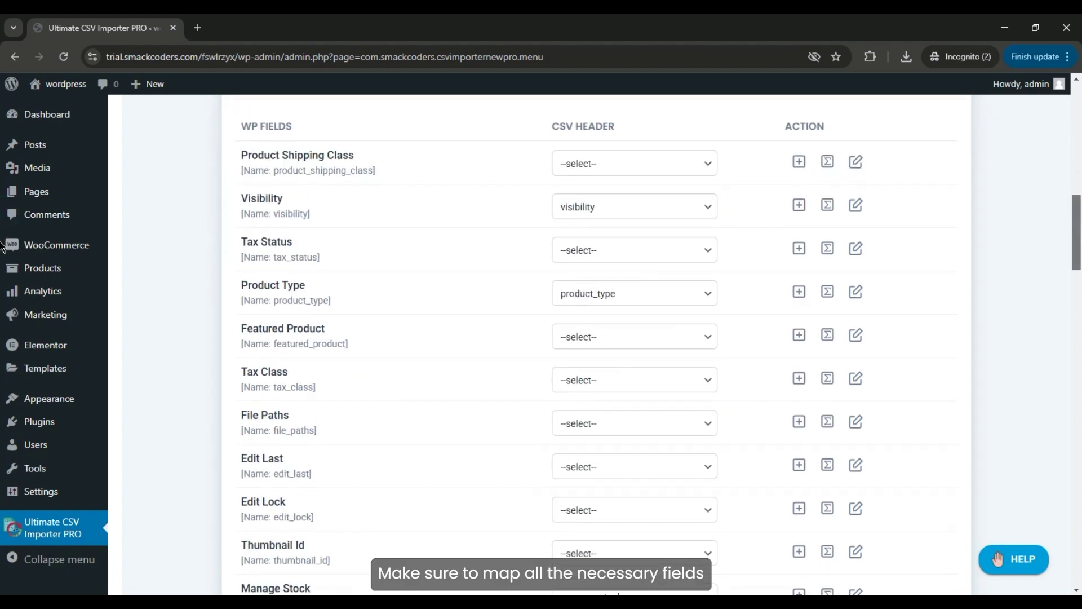
left_click(695, 173)
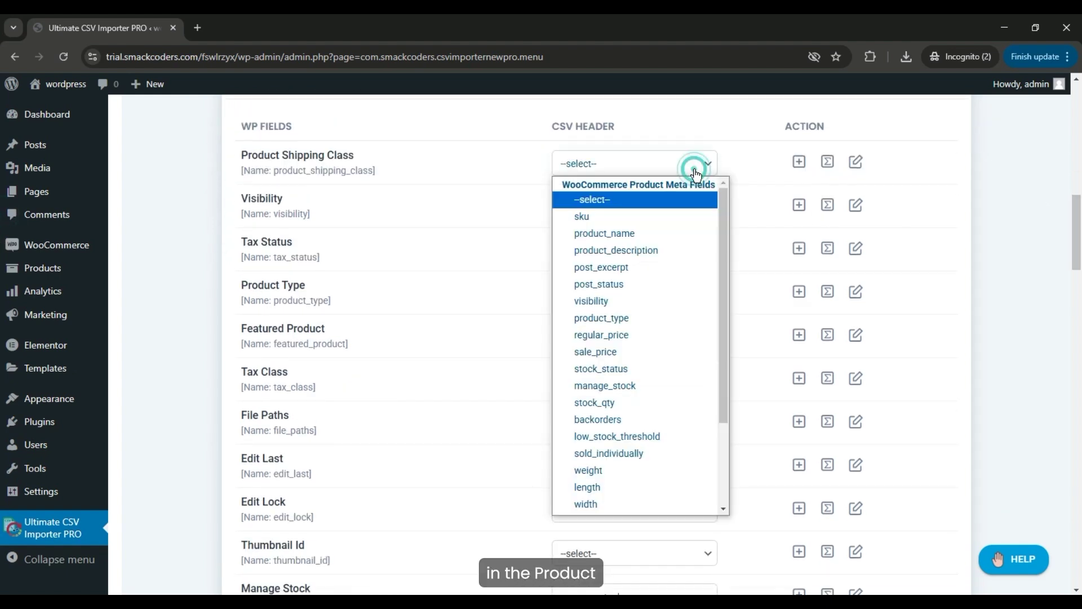
left_click(761, 169)
scroll(2, 247, "down", 2)
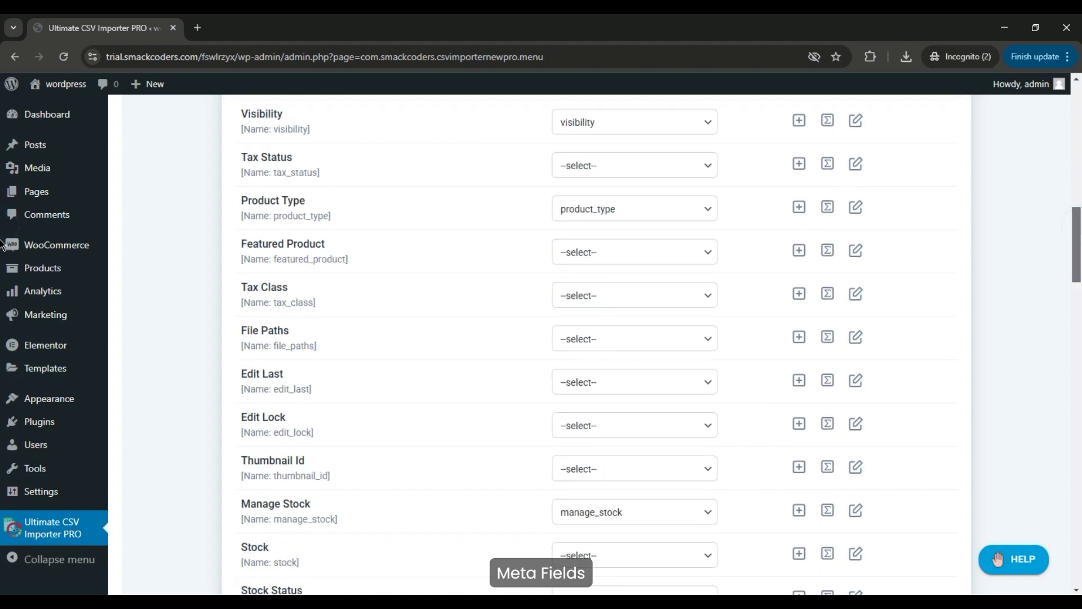
scroll(3, 246, "down", 6)
left_click(693, 188)
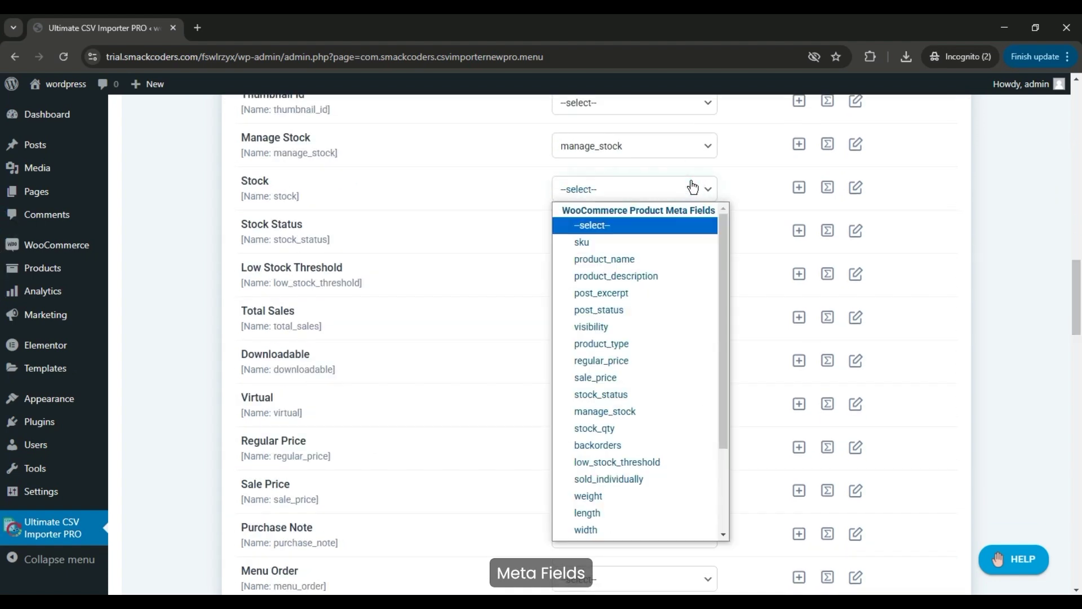
left_click(594, 427)
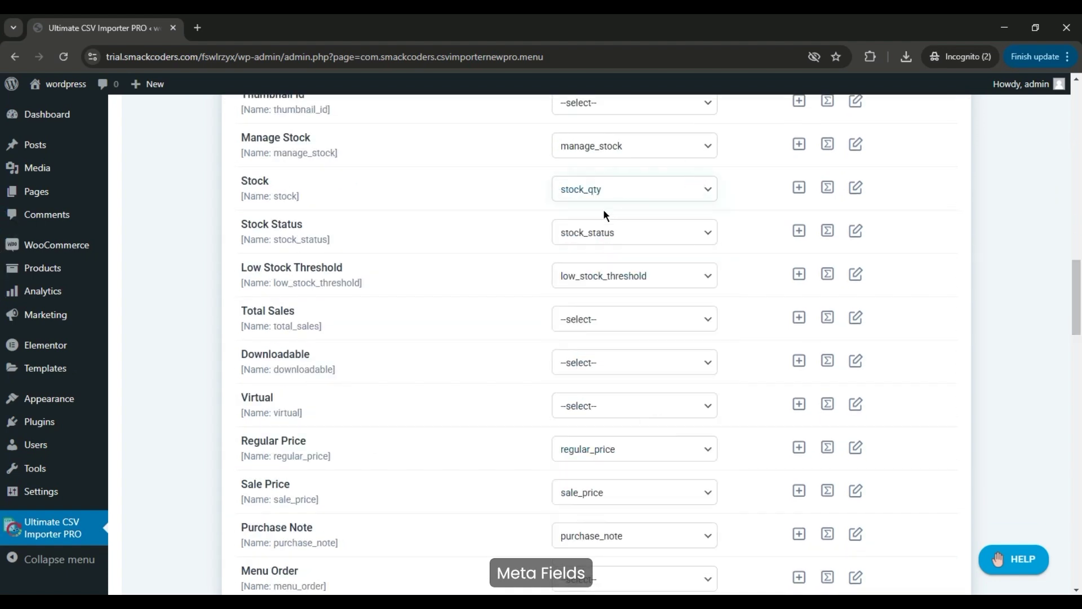
scroll(708, 302, "down", 7)
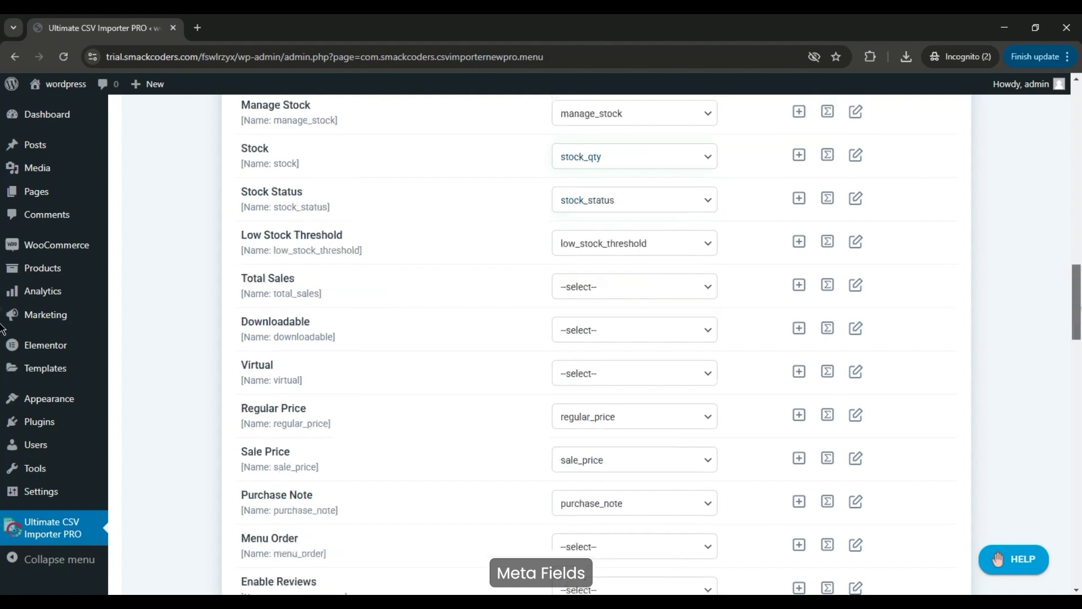
scroll(2, 383, "down", 8)
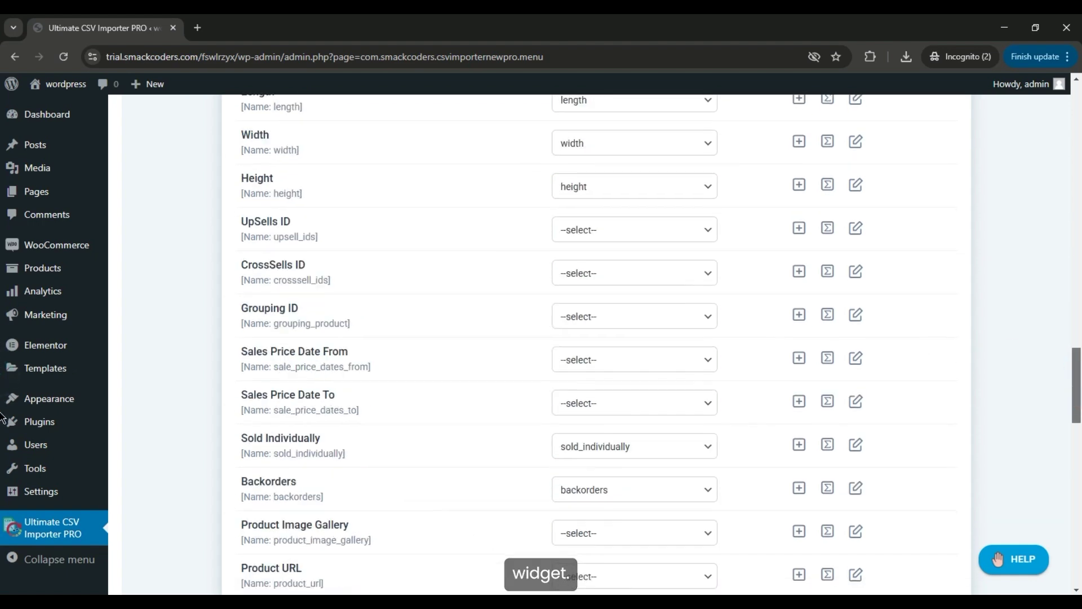
left_click(693, 316)
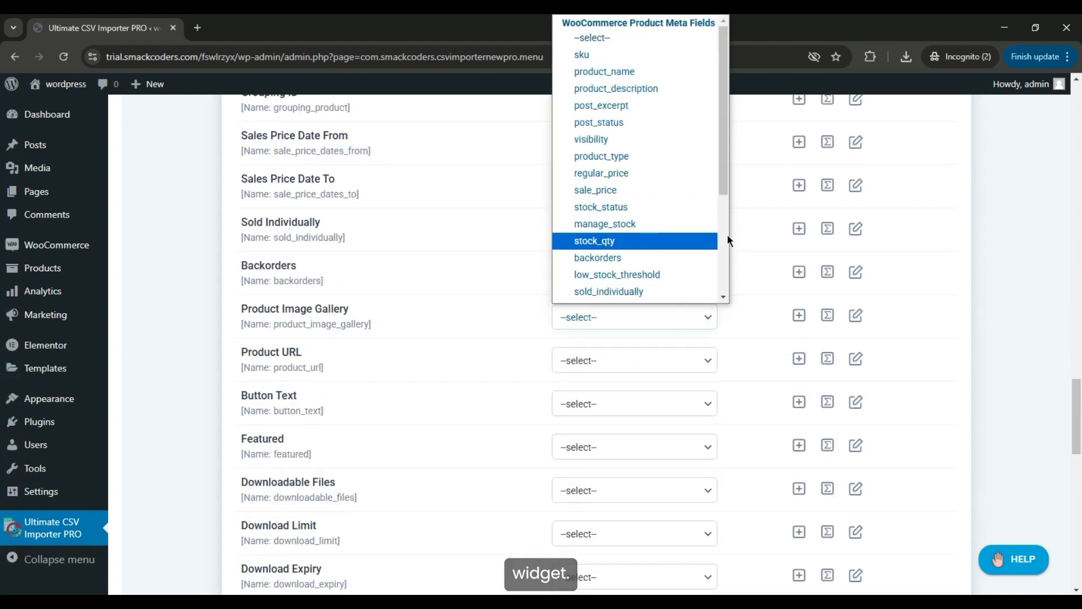
scroll(715, 237, "down", 3)
left_click(677, 277)
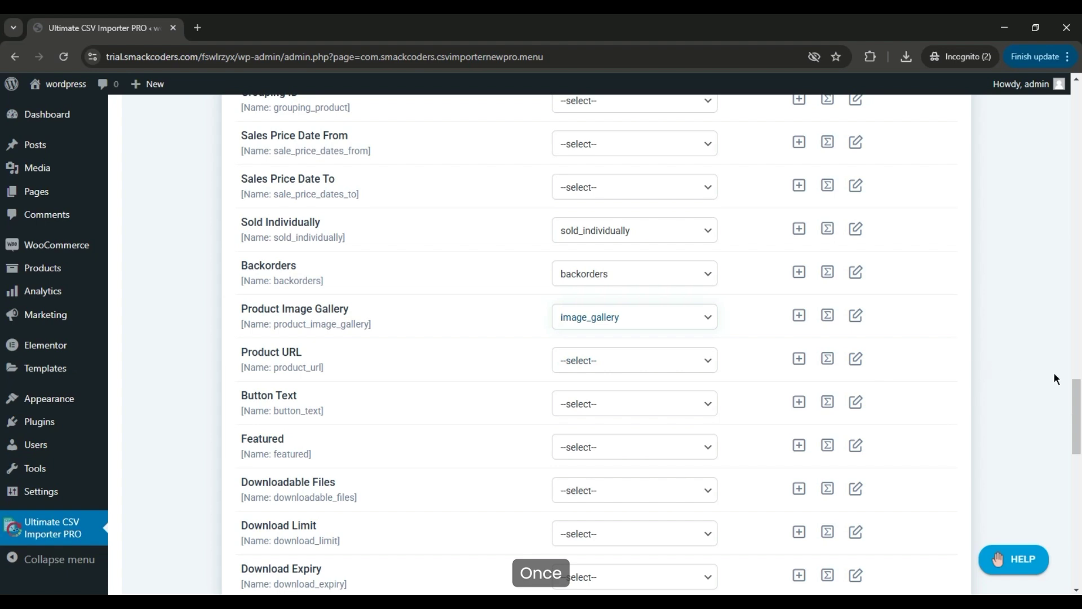
Rename the mapping template to WooCommerce-Product (2) and continue
scroll(2, 437, "down", 4)
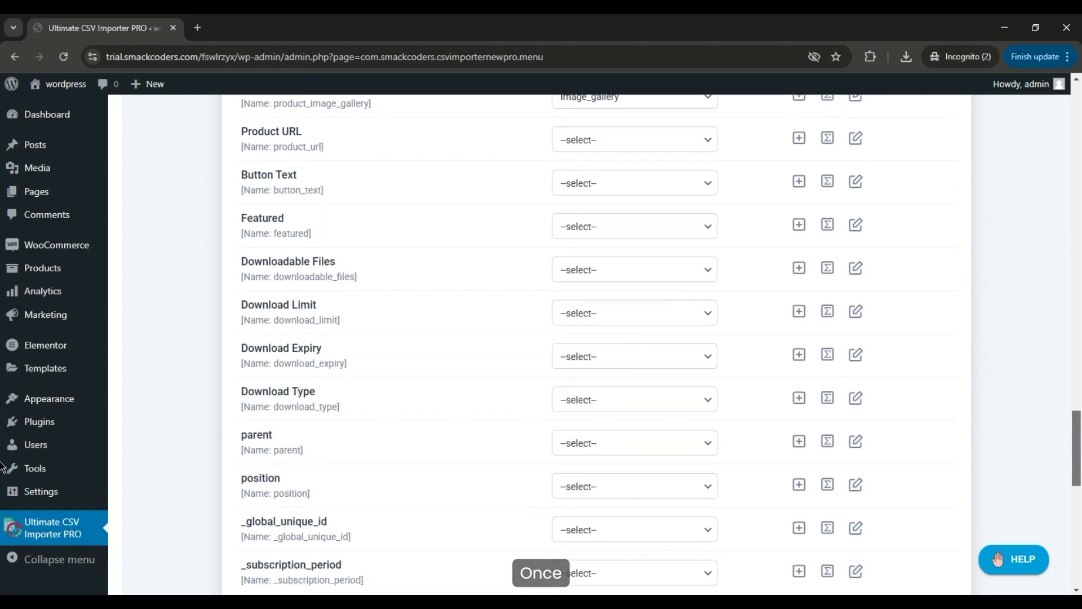
scroll(2, 468, "down", 10)
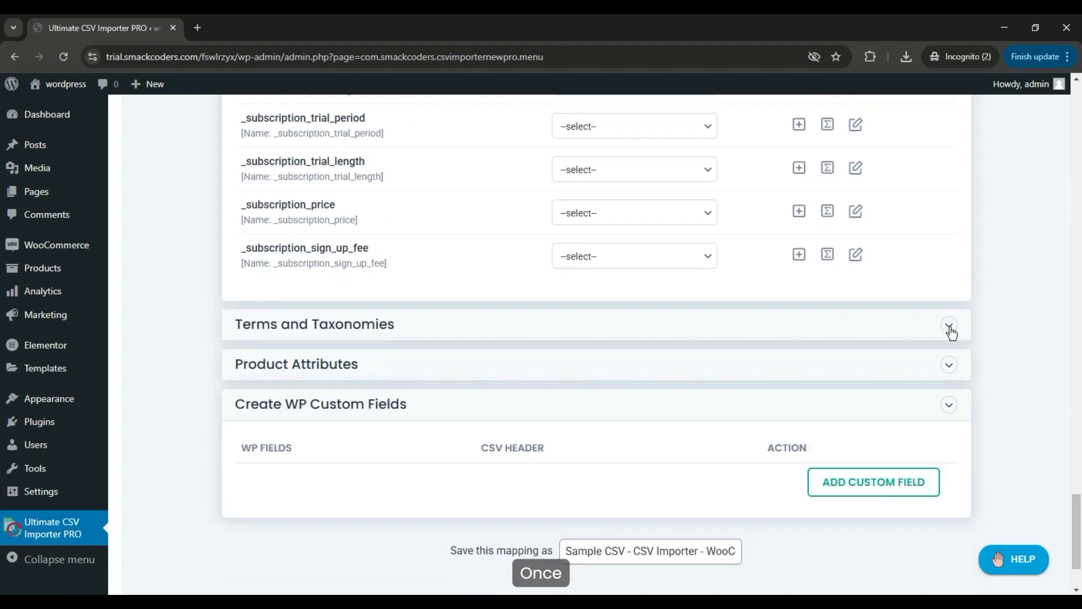
left_click(950, 328)
scroll(1034, 428, "down", 4)
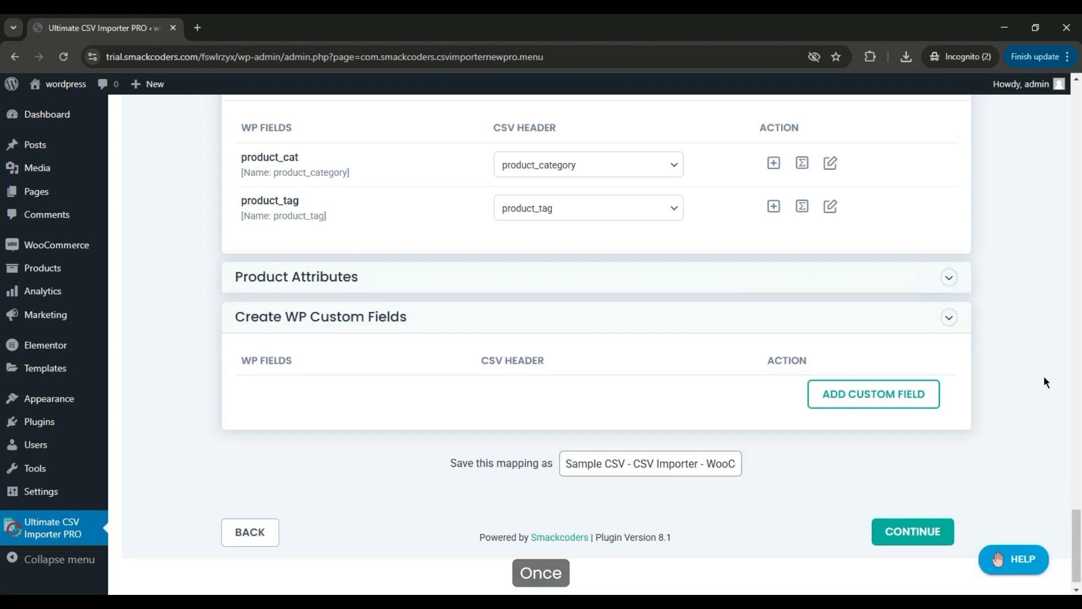
scroll(1044, 376, "down", 1)
left_click(706, 445)
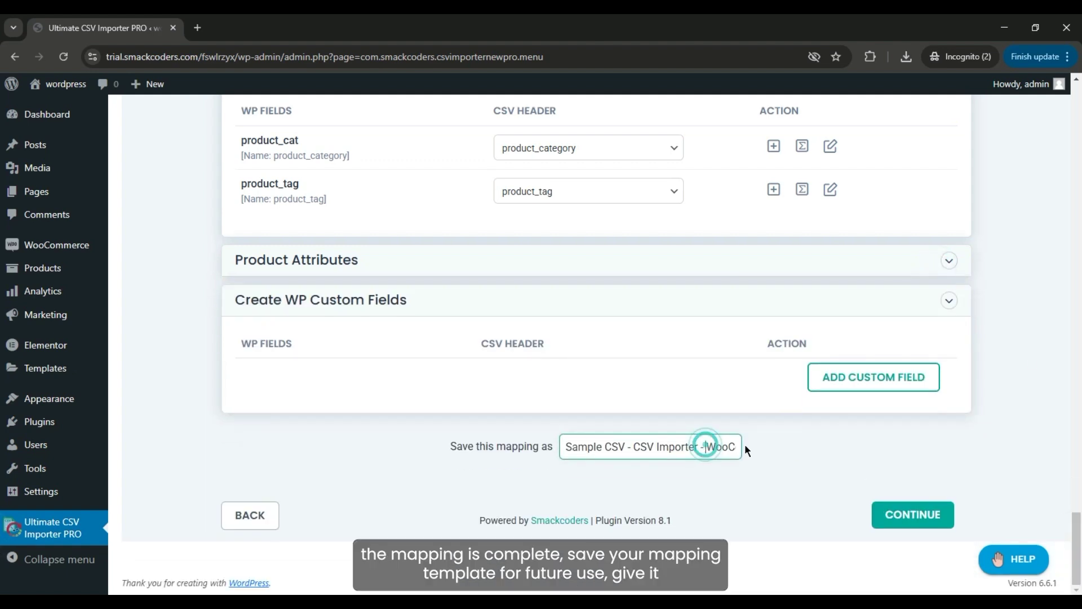
key("ctrl+a")
type("WooCommerce-Product (2)")
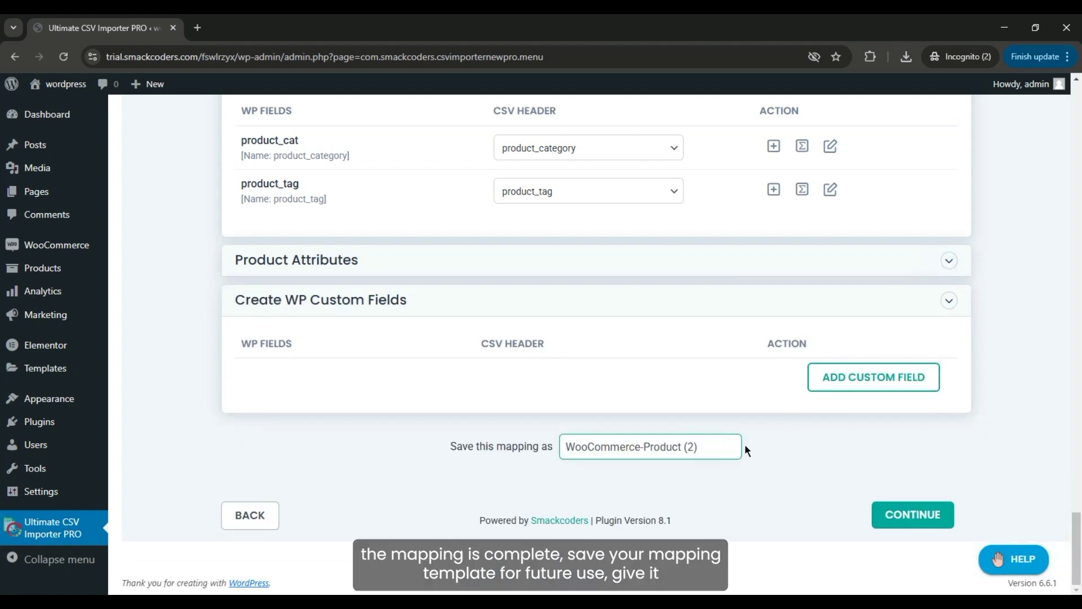
left_click(709, 445)
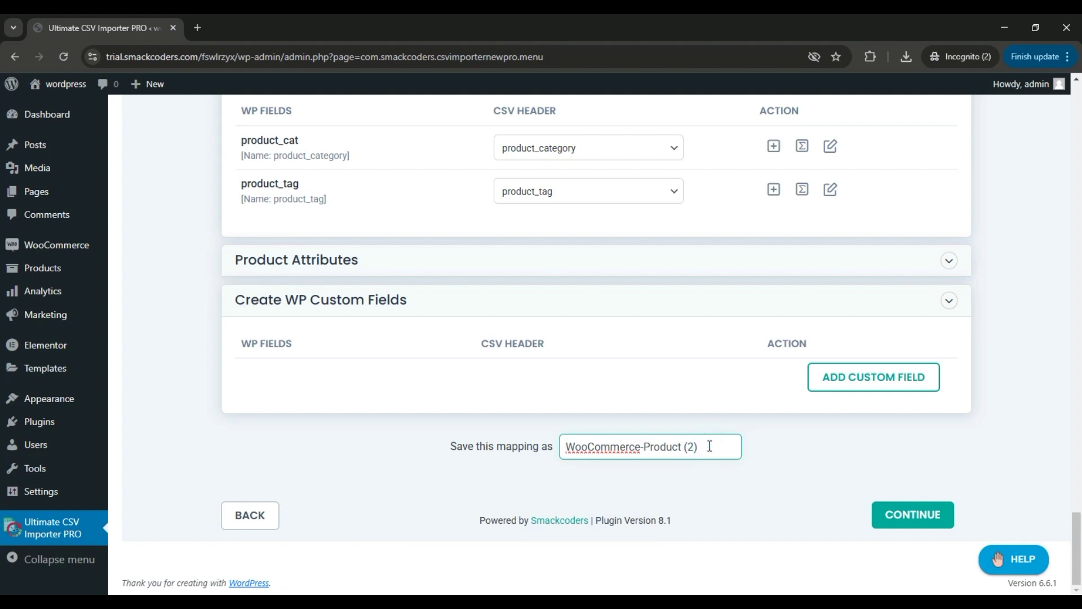
left_click(892, 514)
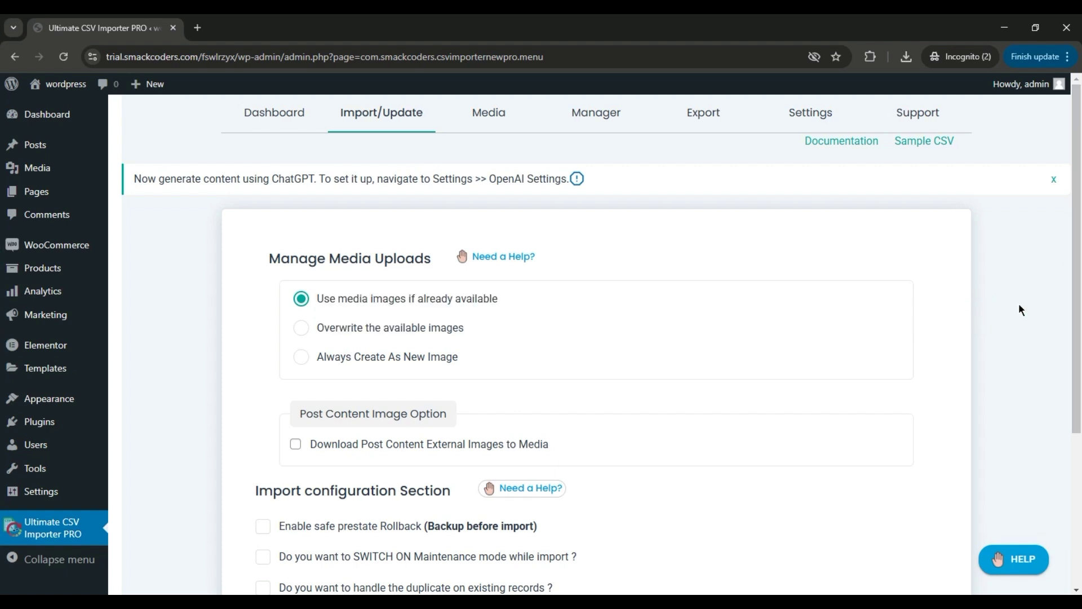
Try maintenance mode and duplicate handling, leaving rollback, maintenance, duplicate and scheduling options unchecked
scroll(1019, 304, "down", 4)
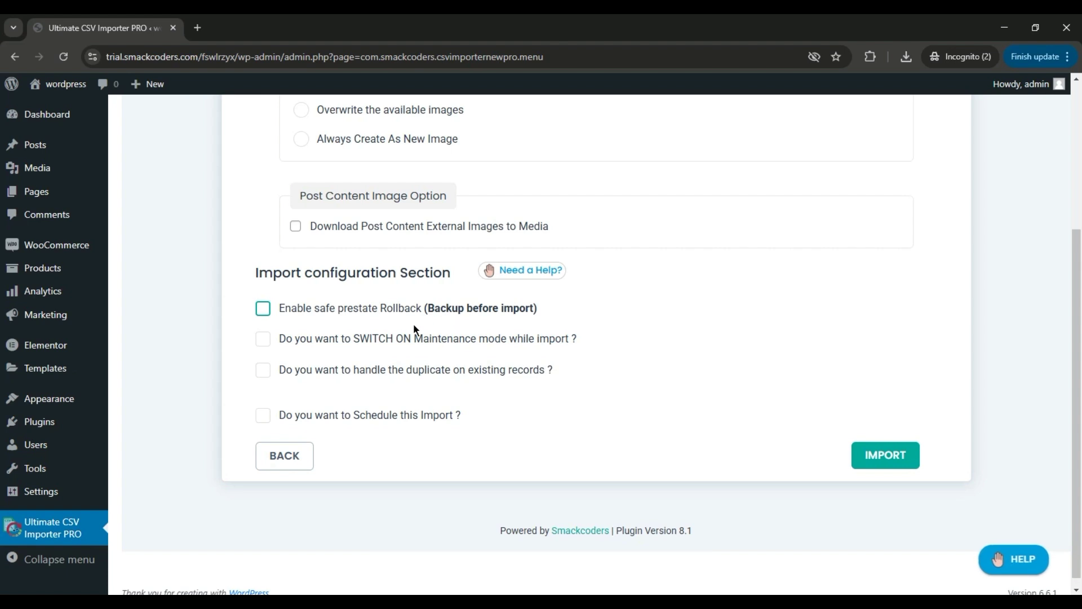
left_click(263, 339)
left_click(263, 370)
left_click(304, 425)
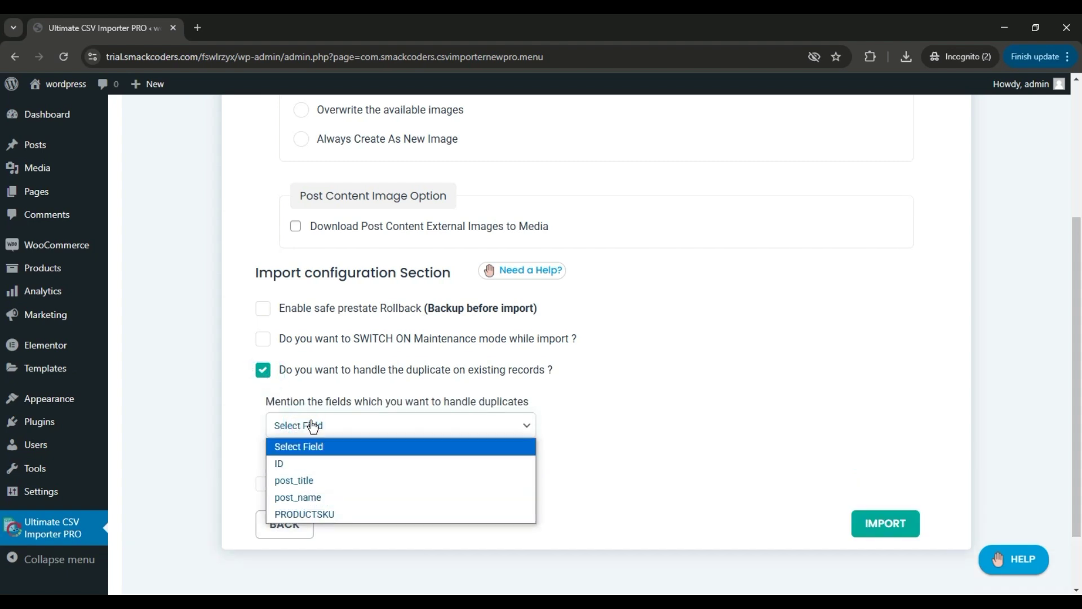
left_click(309, 425)
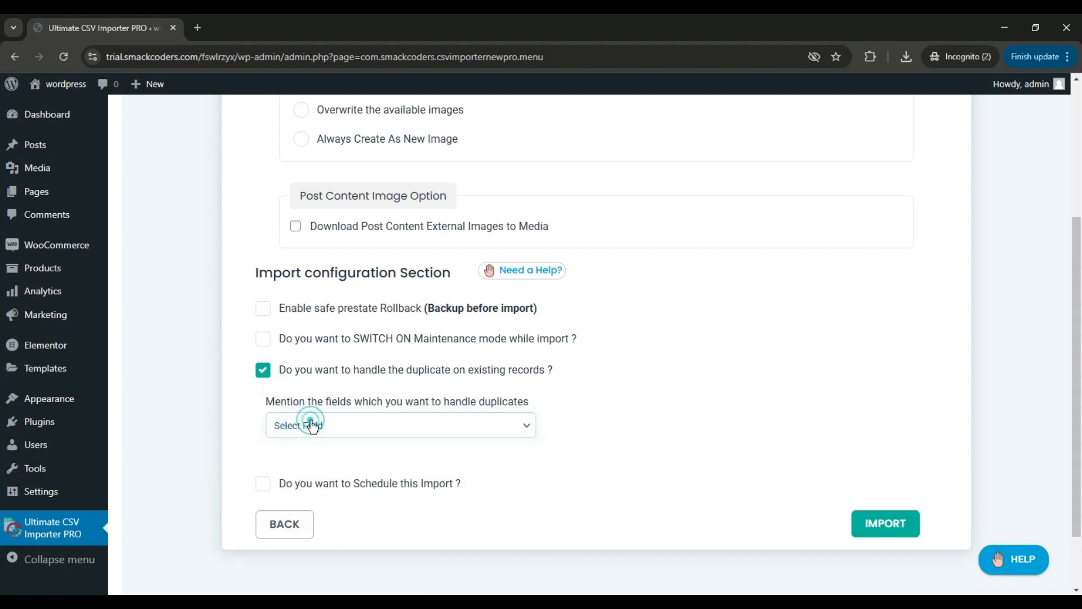
left_click(263, 370)
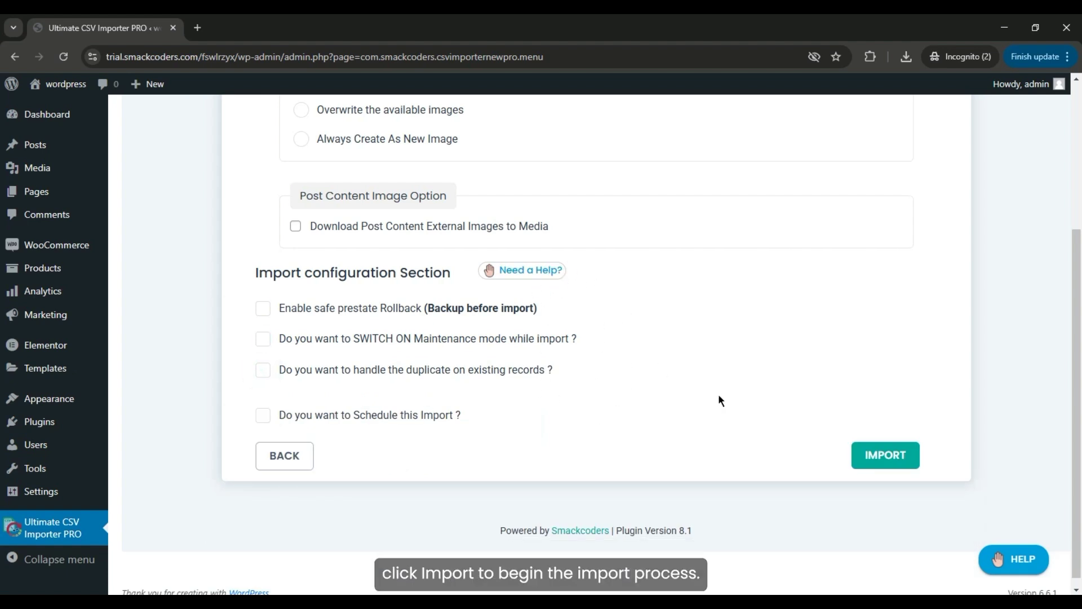
Run the import and watch all 8 records reach 100% Completed
left_click(876, 459)
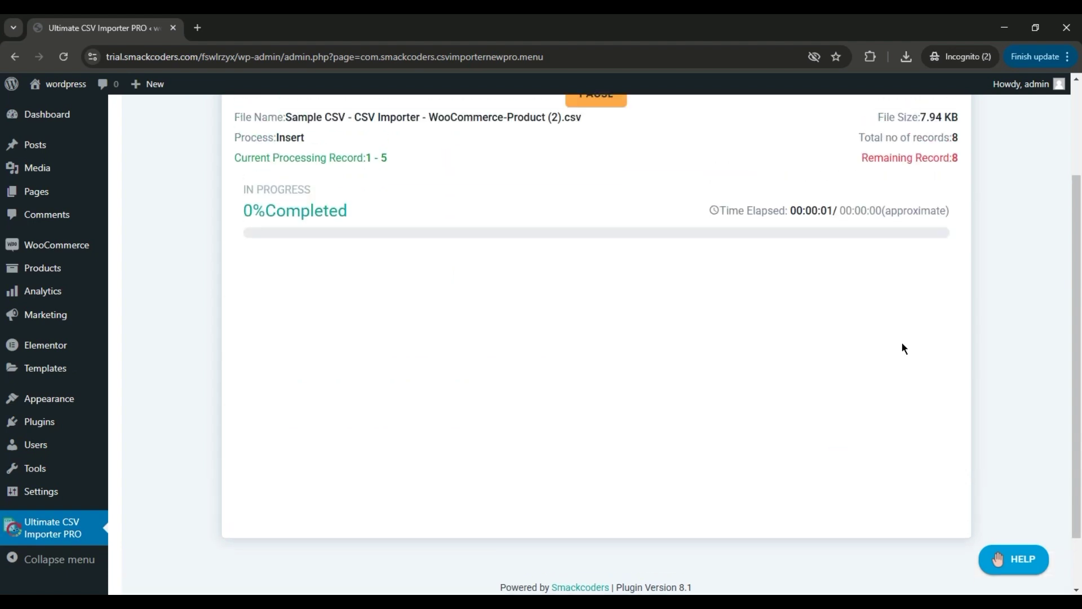
scroll(1068, 185, "up", 3)
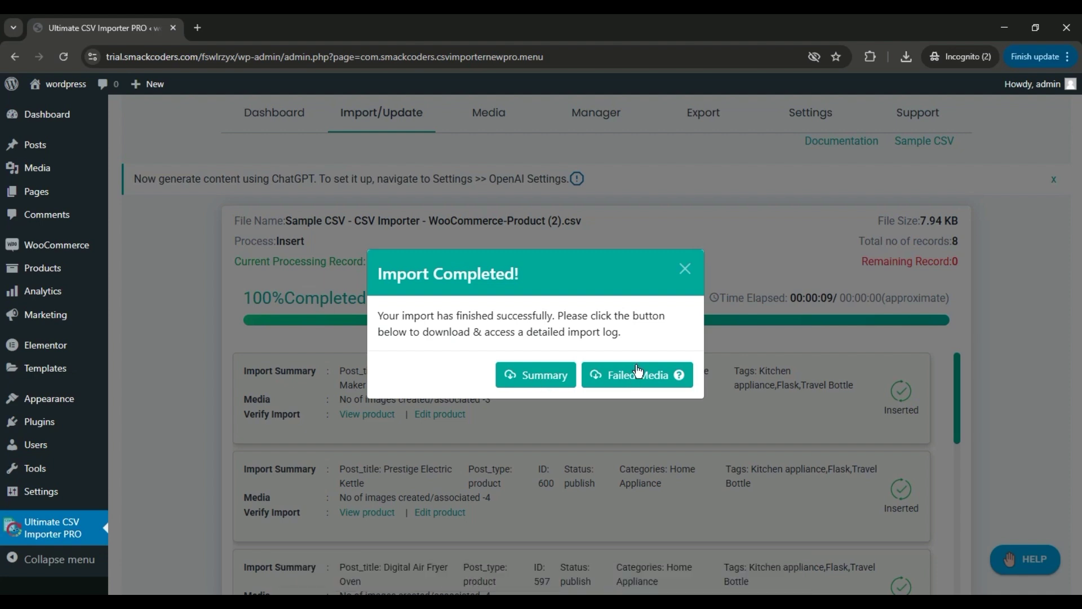
Dismiss the Import Completed notice and browse All Products to see the 8 Home Appliance items
left_click(684, 270)
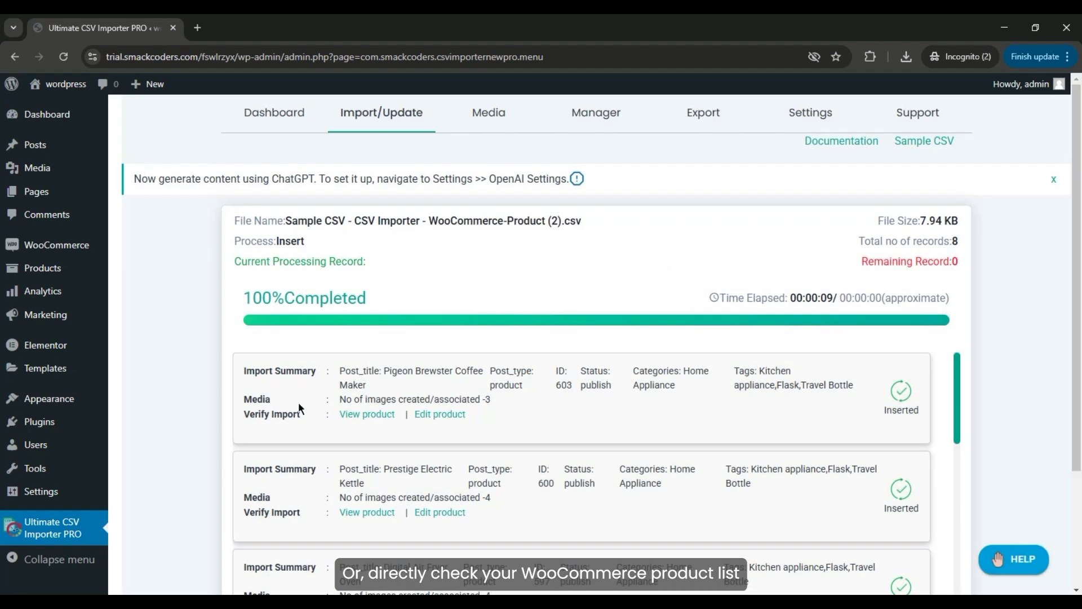
left_click(51, 270)
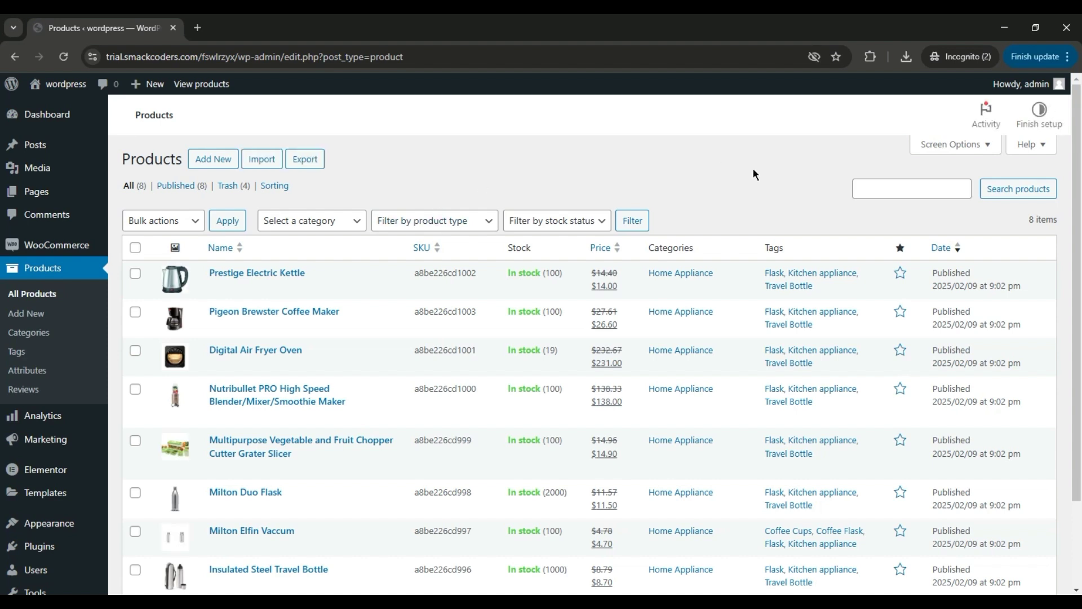
scroll(2, 262, "down", 1)
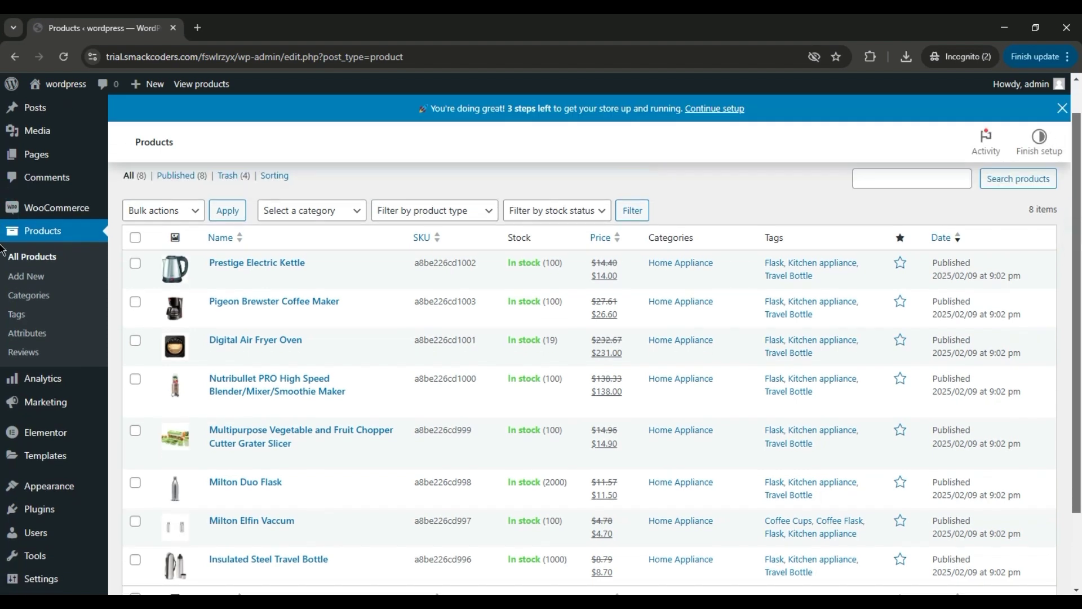
scroll(3, 262, "down", 1)
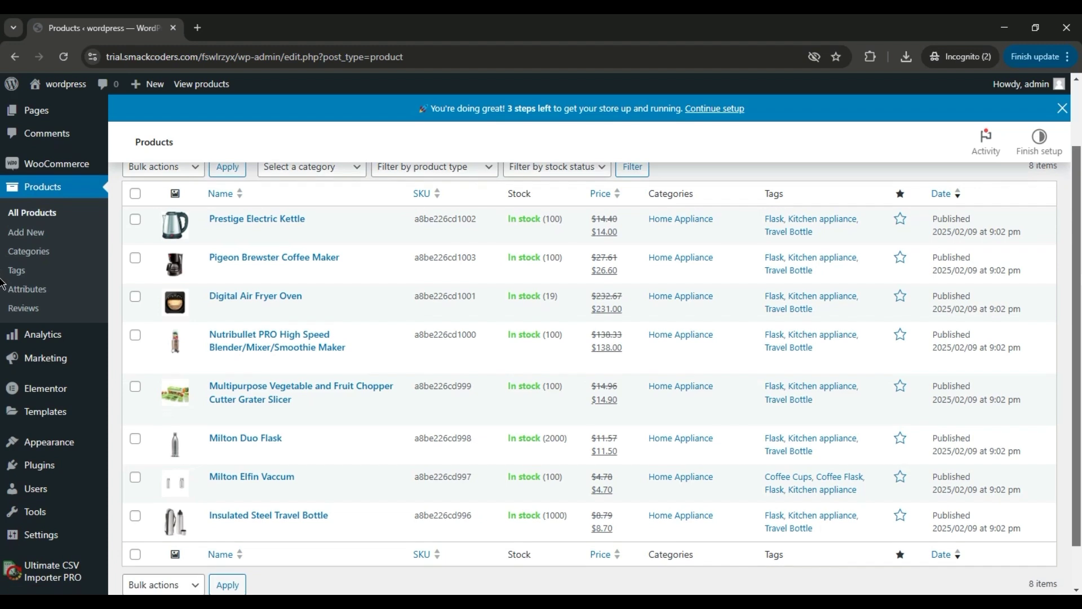
scroll(2, 283, "down", 1)
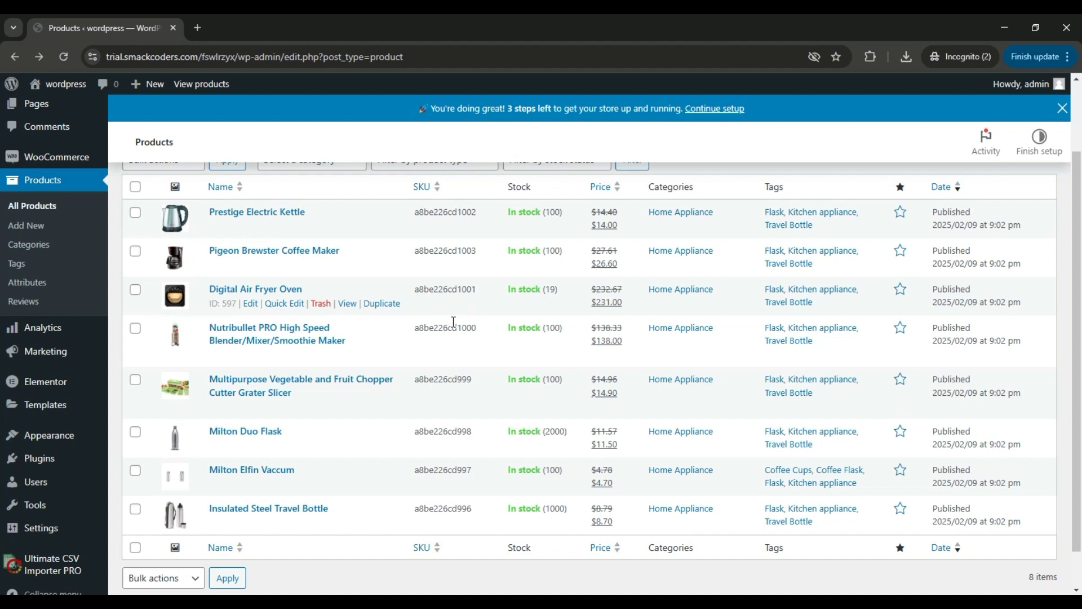
Open the Nutribullet PRO blender's edit page and review prices 138.33/138, images, category and tags
left_click(296, 333)
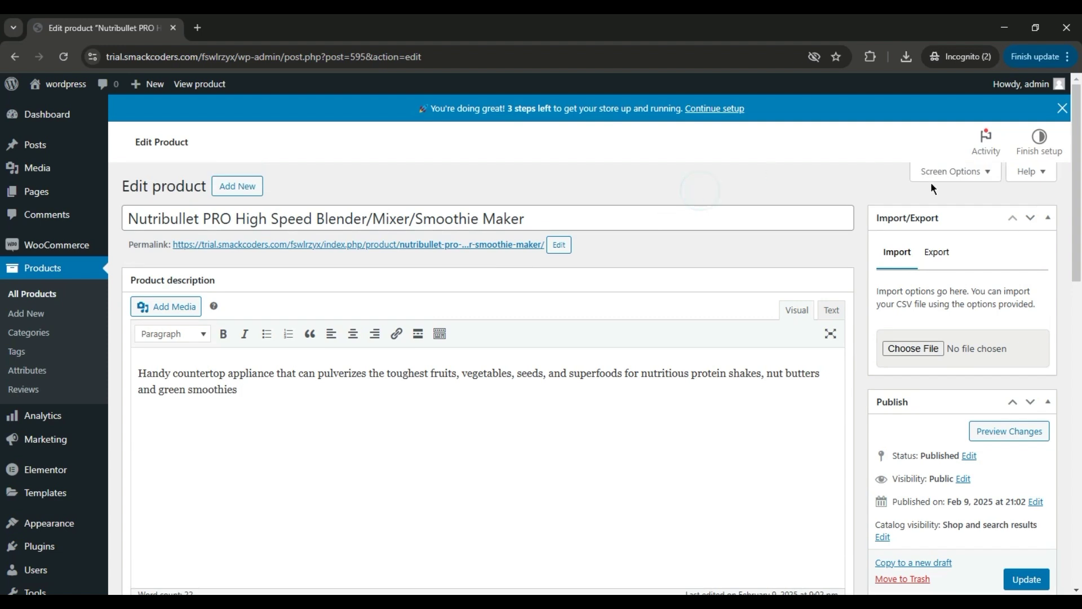
scroll(3, 197, "down", 1)
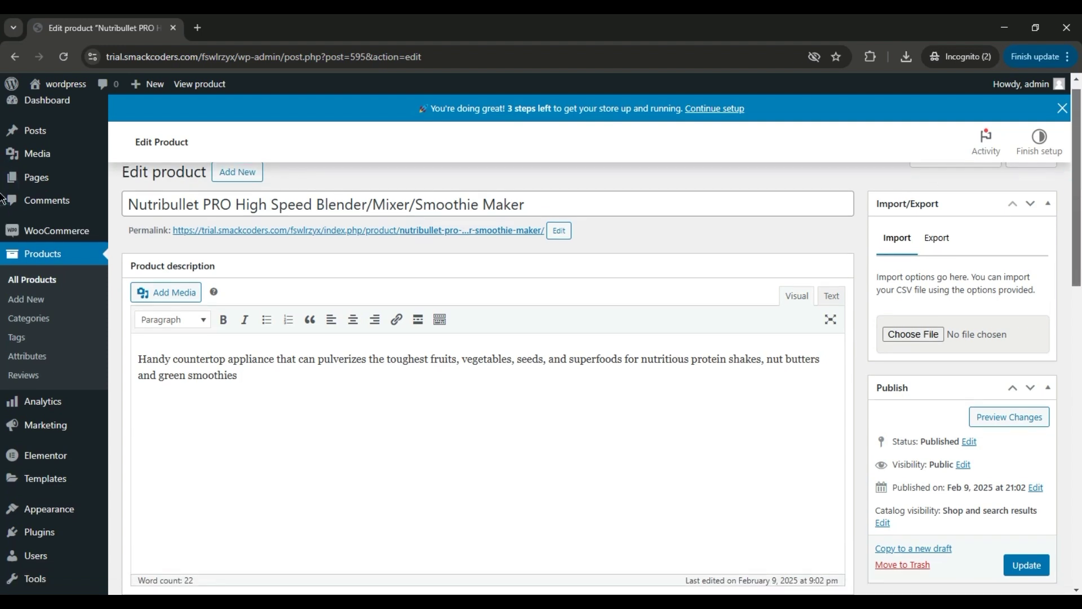
scroll(3, 203, "down", 3)
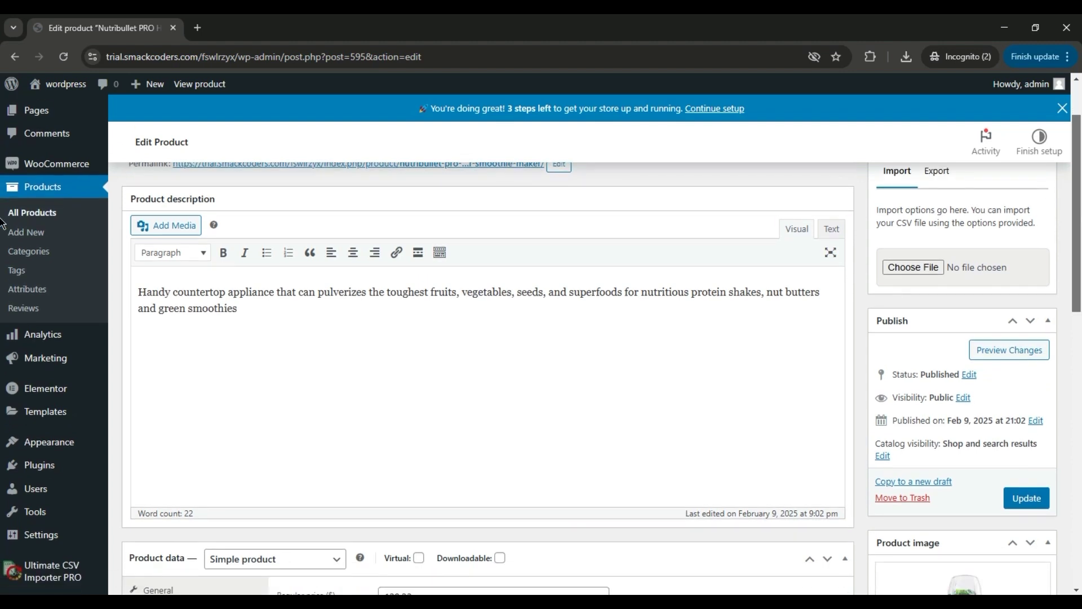
scroll(2, 236, "down", 5)
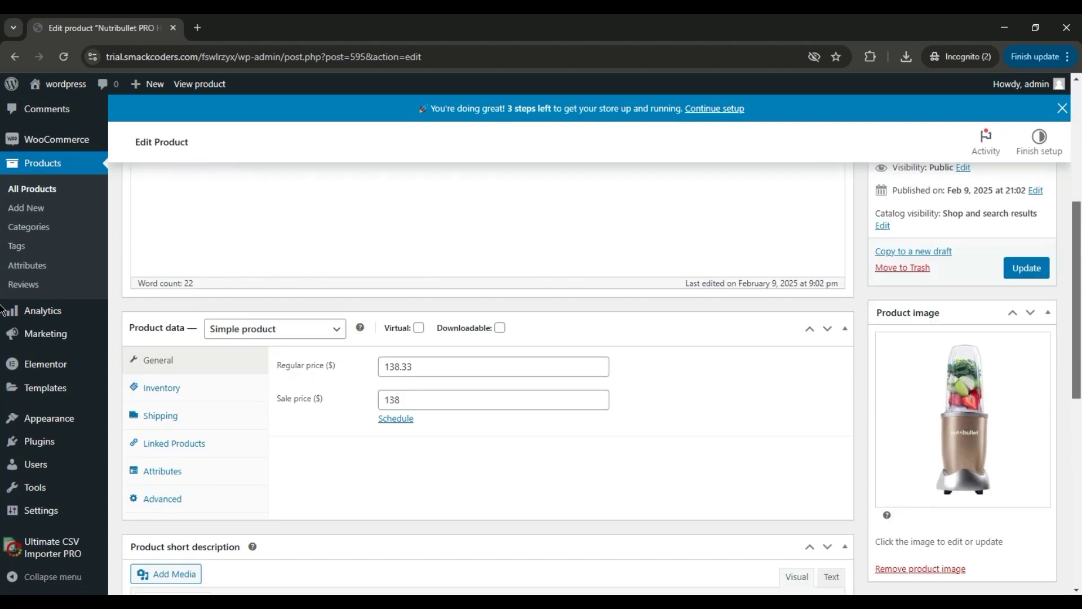
scroll(2, 336, "down", 5)
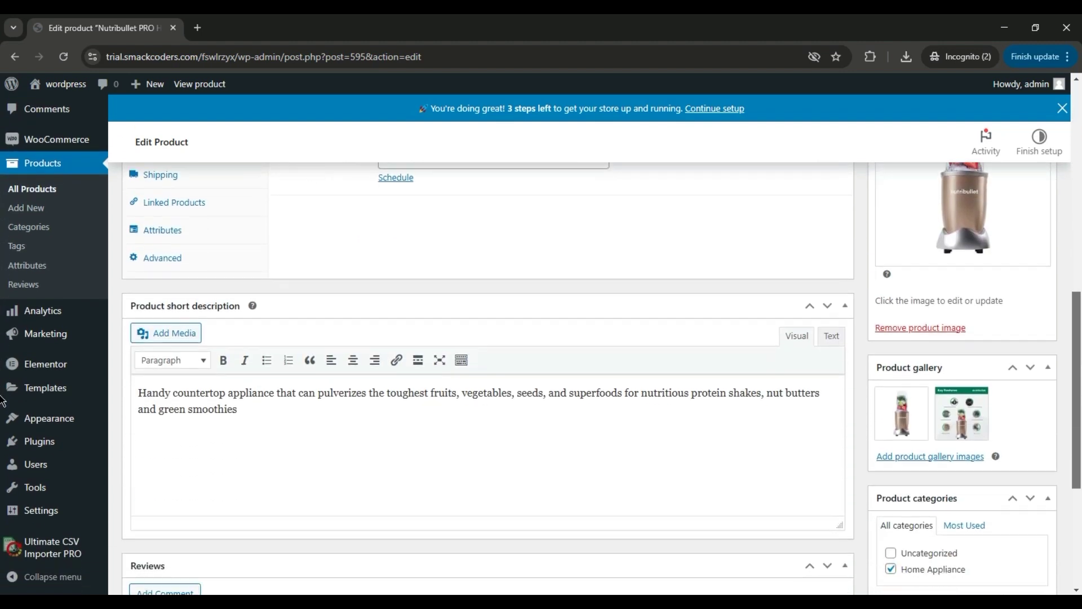
scroll(3, 427, "down", 4)
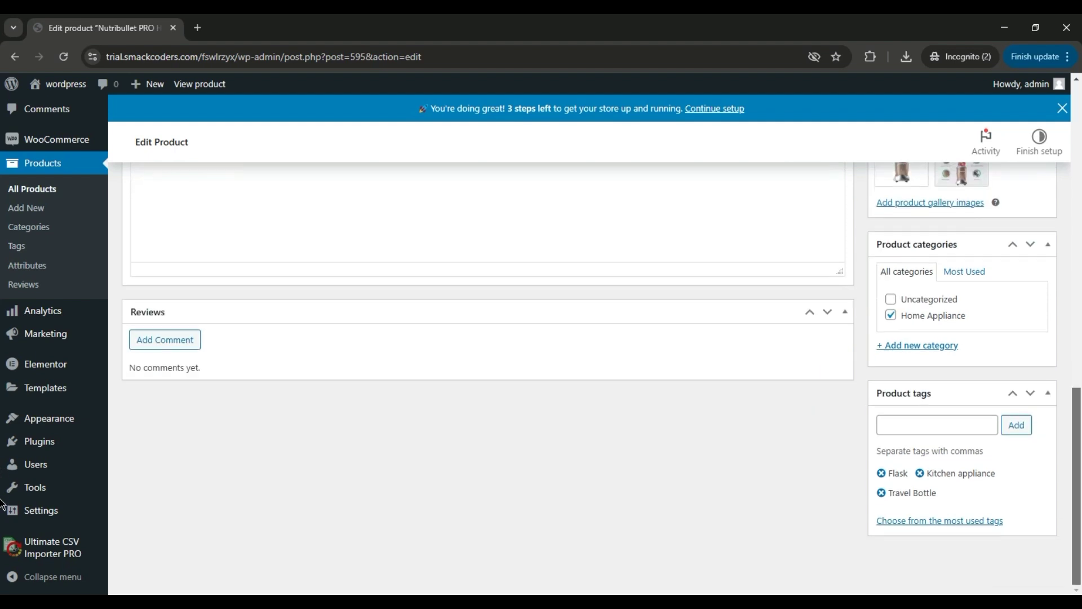
scroll(1076, 327, "up", 8)
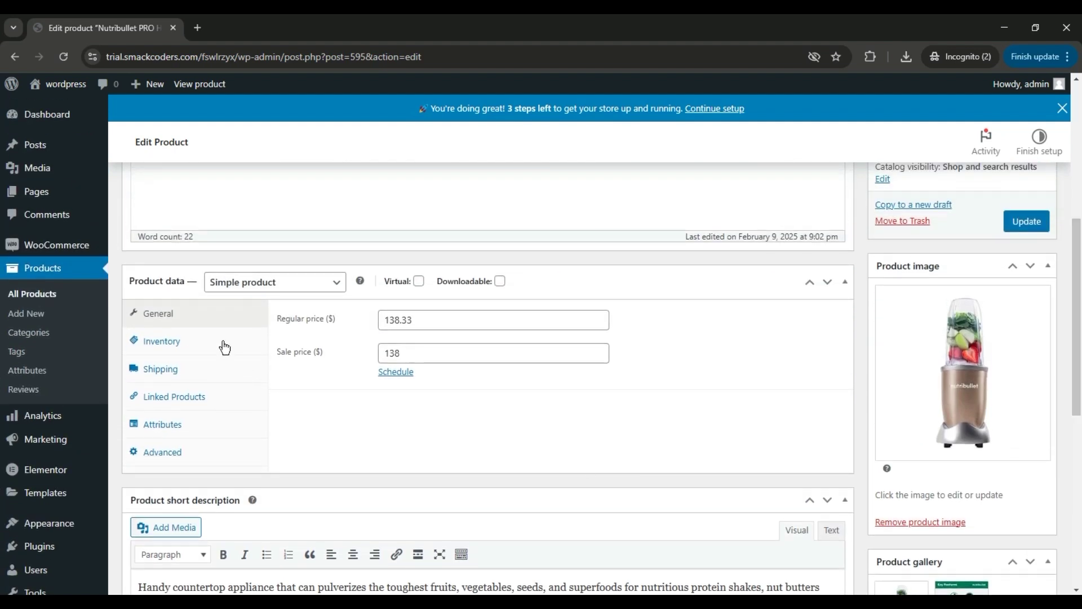
left_click(222, 342)
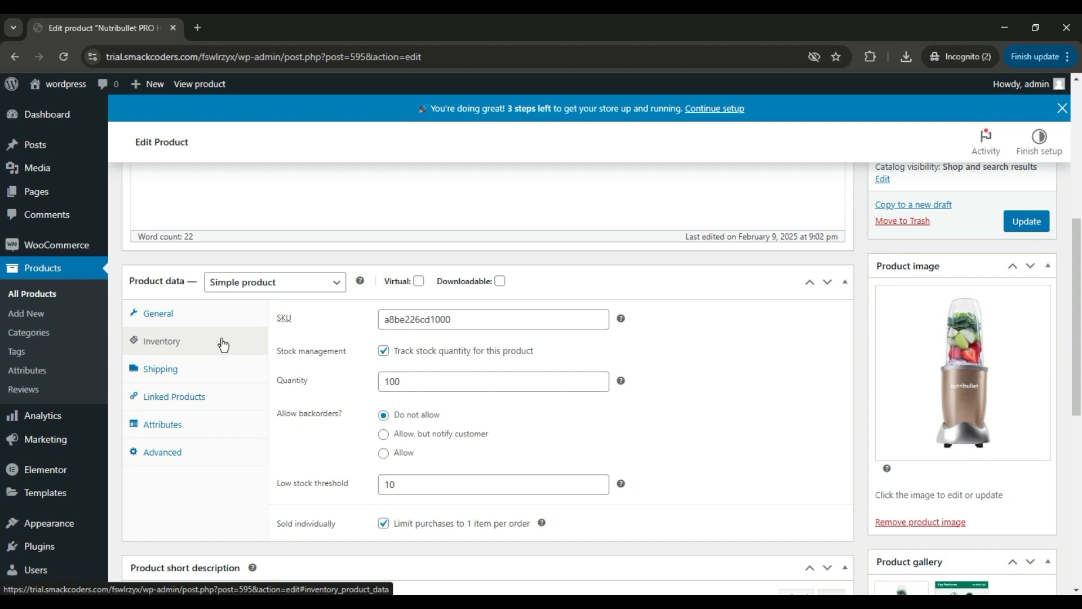
left_click(212, 373)
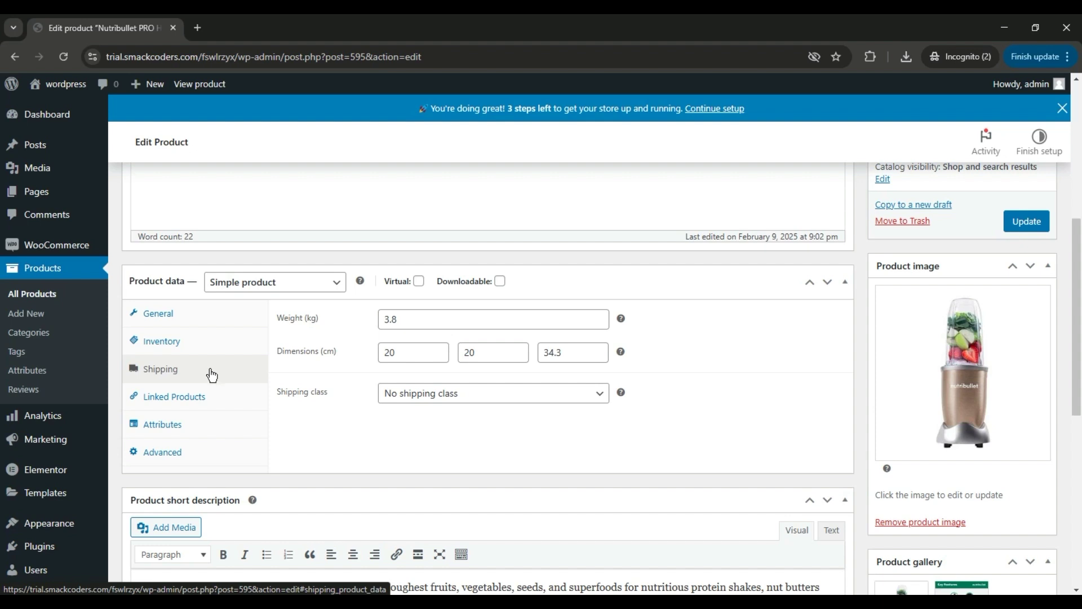
left_click(224, 395)
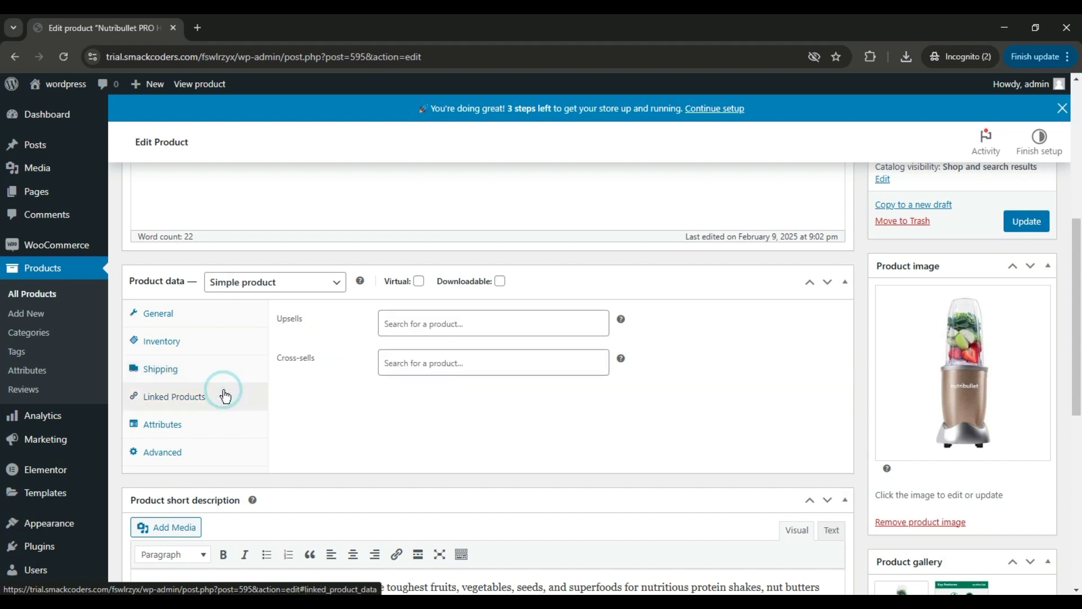
left_click(220, 424)
left_click(224, 453)
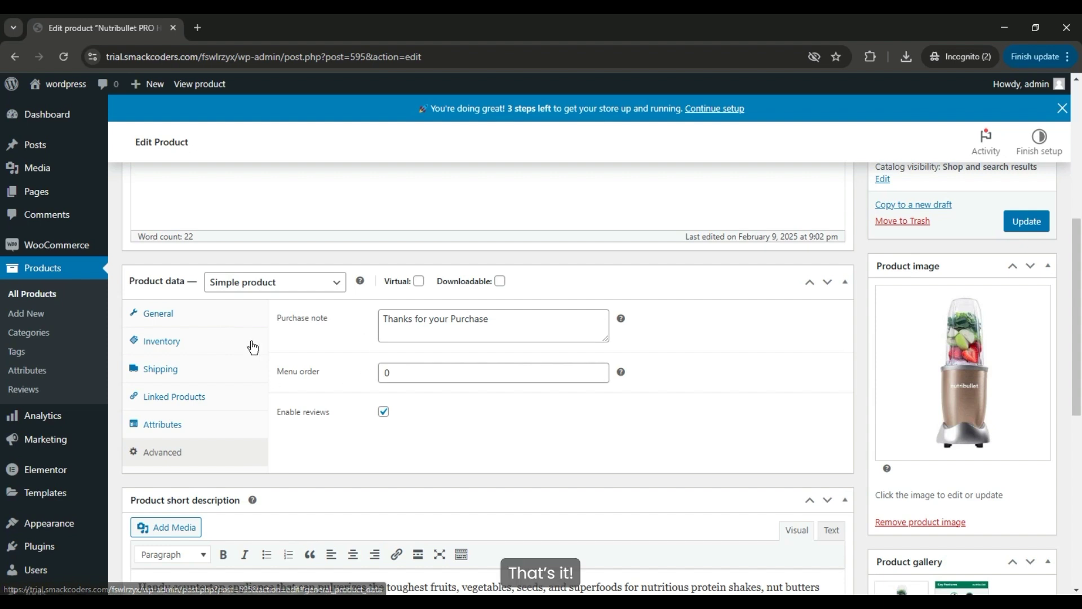
left_click(207, 323)
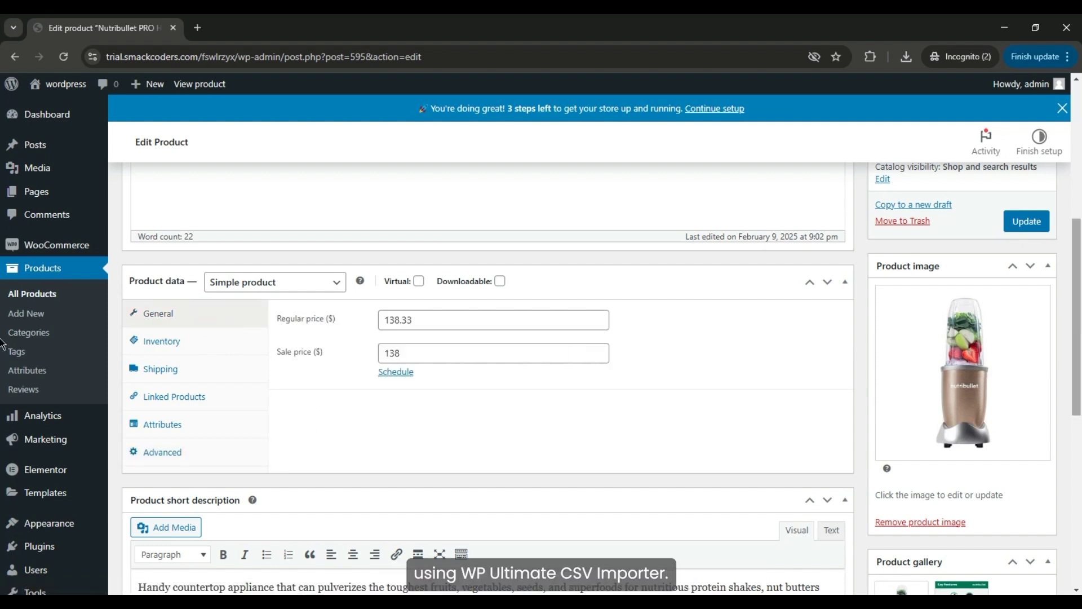
scroll(2, 341, "up", 5)
scroll(2, 244, "up", 2)
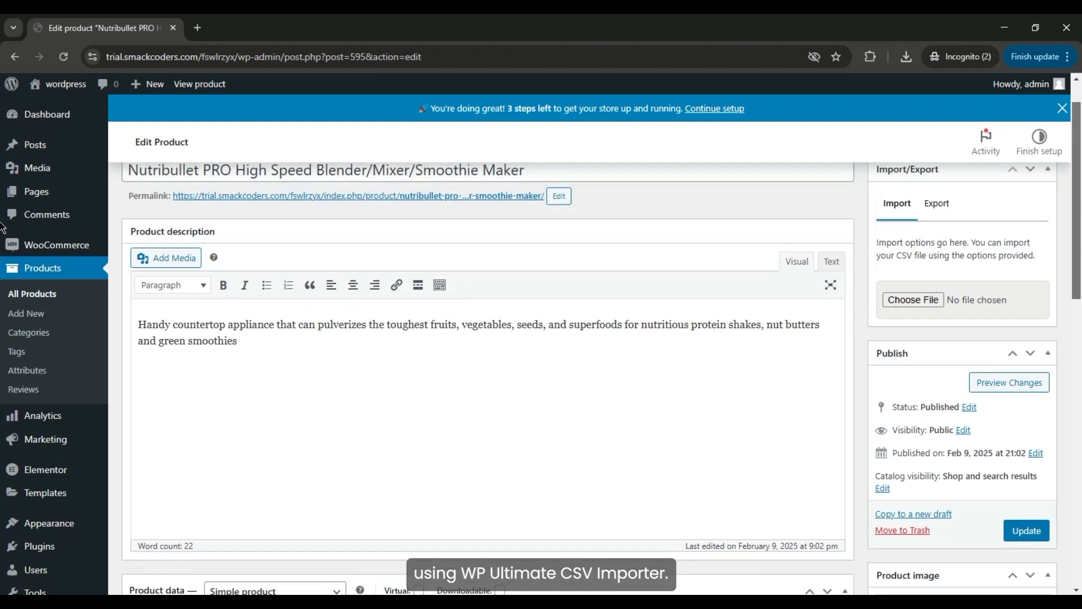